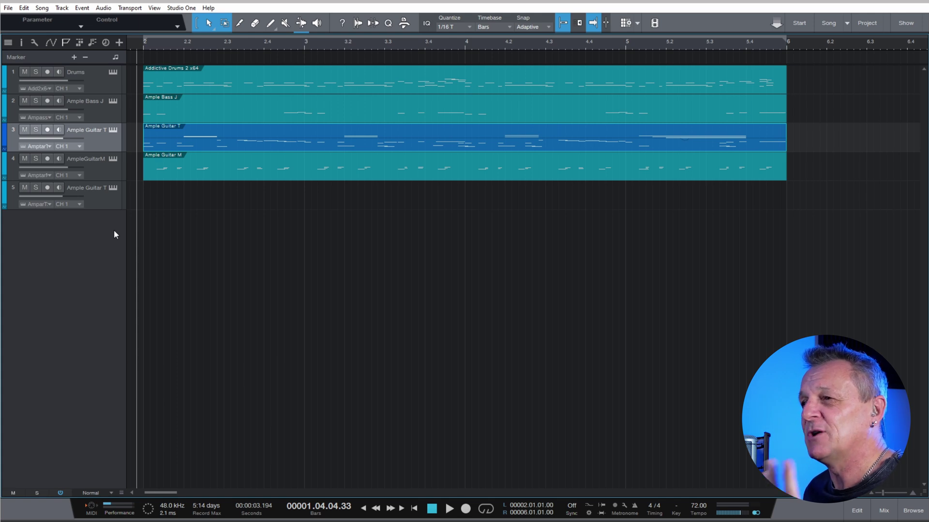
Open track 3's Ample Guitar Taylor instrument, audition the song, and show the plugin's main keyboard page.
click(113, 130)
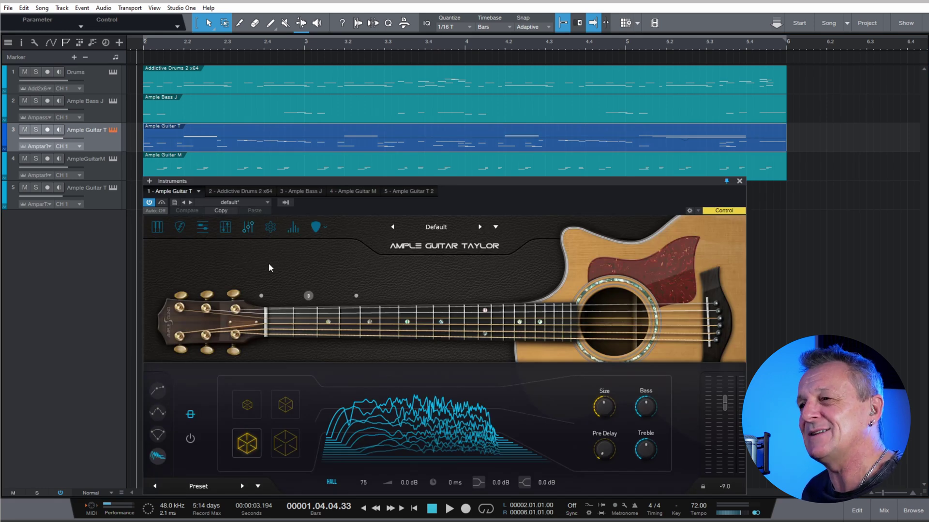
key(space)
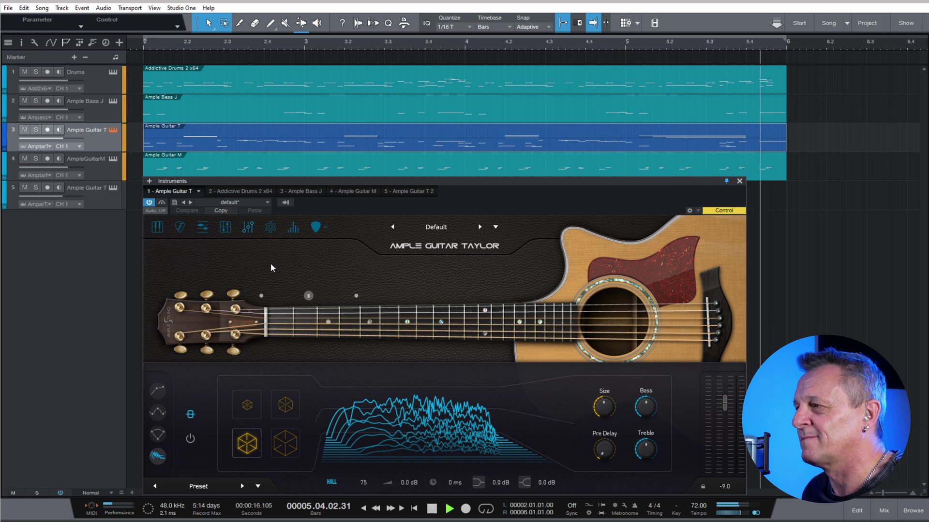
key(space)
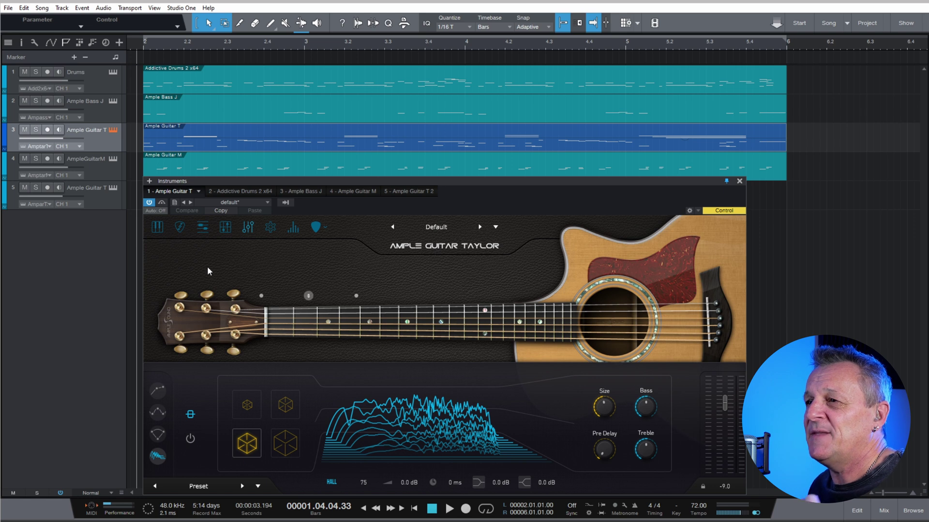
click(158, 227)
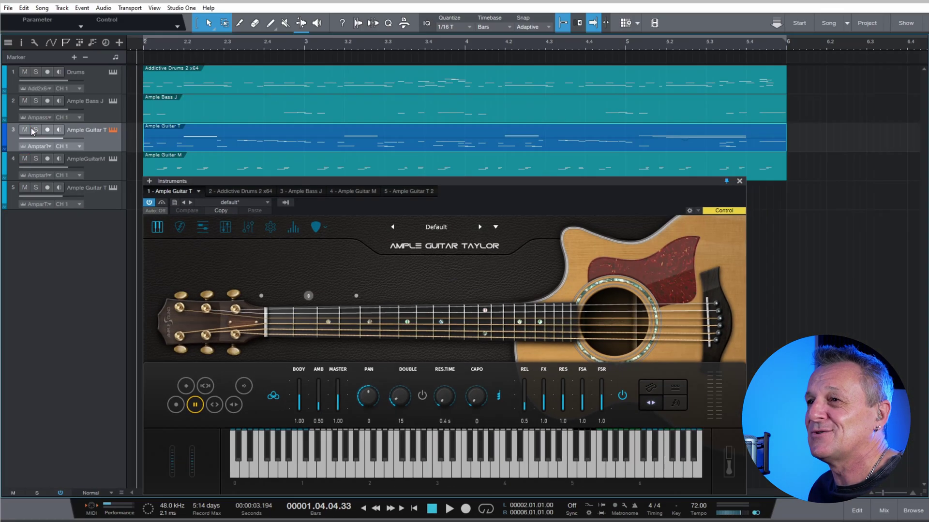
Close the instrument and open the Ample Guitar T 2 part in the piano roll with its Key Switches lane.
click(739, 181)
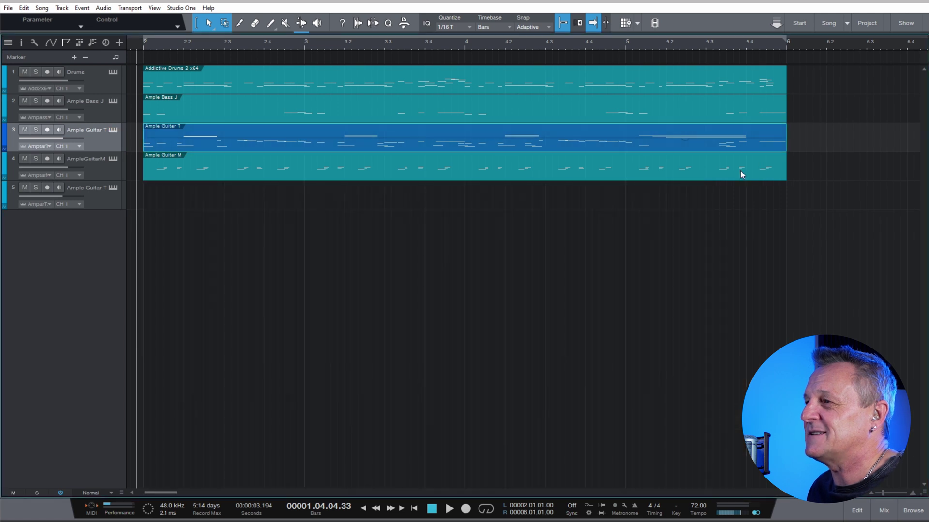
double_click(652, 142)
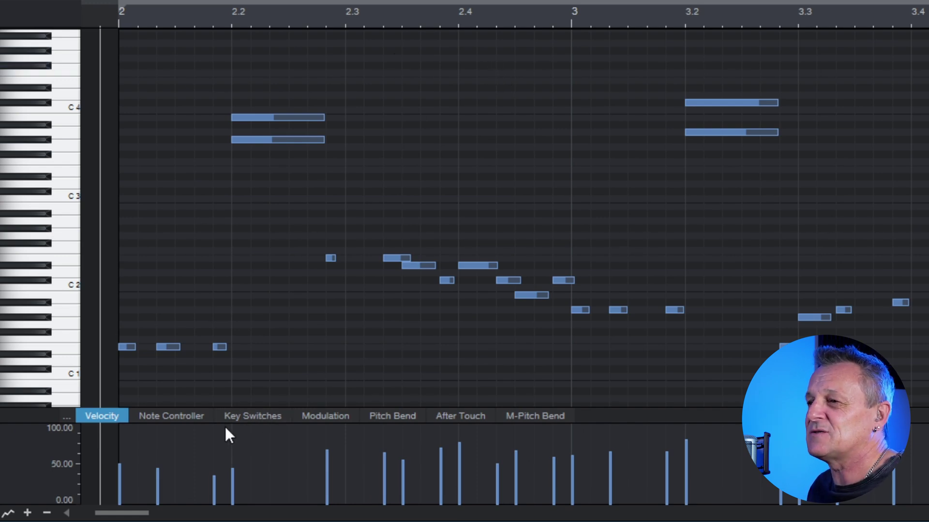
click(252, 417)
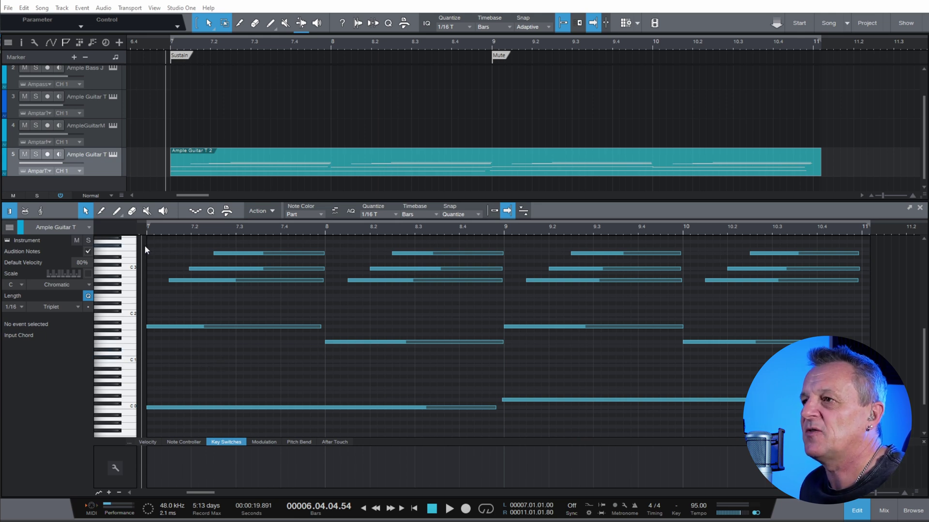
drag(143, 244, 421, 360)
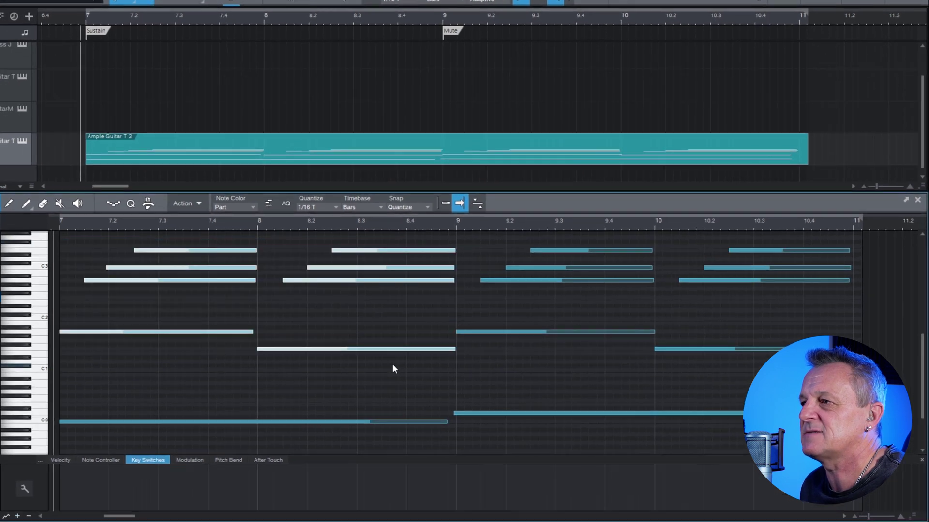
drag(857, 238, 487, 368)
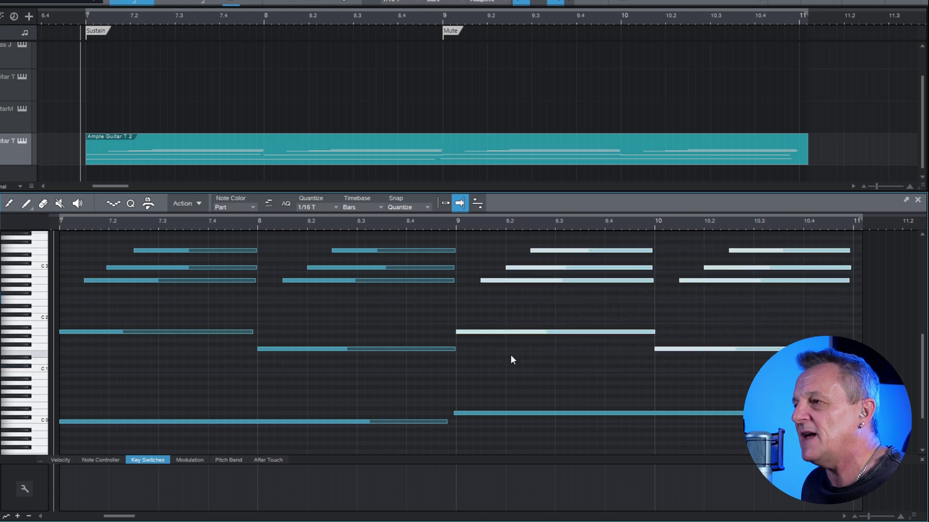
click(269, 405)
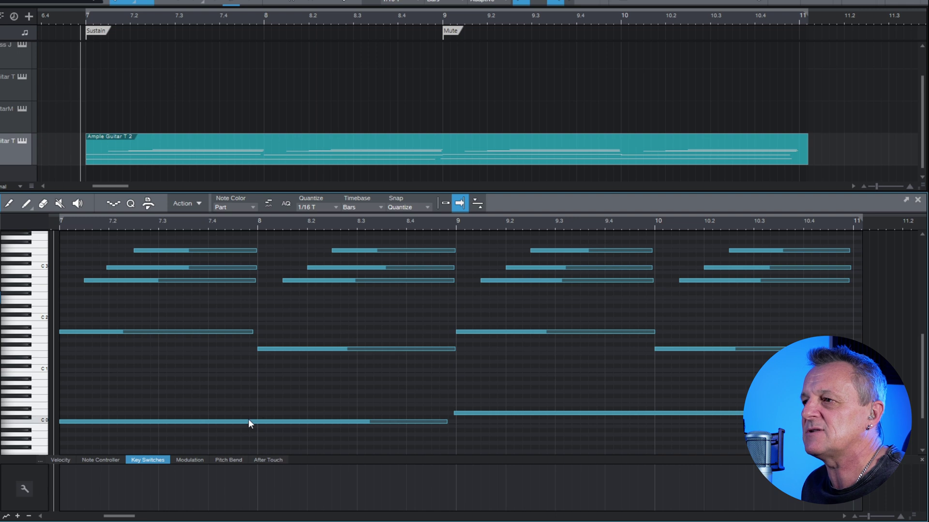
click(155, 421)
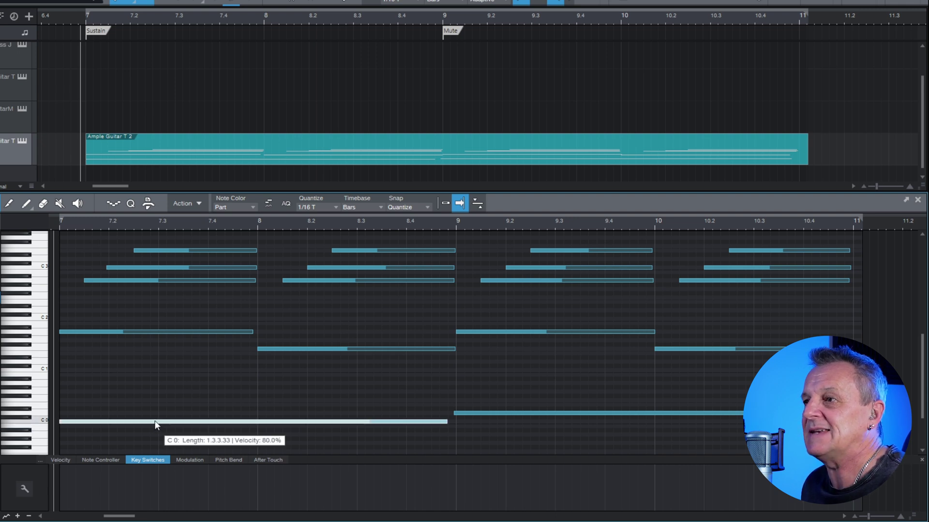
click(519, 413)
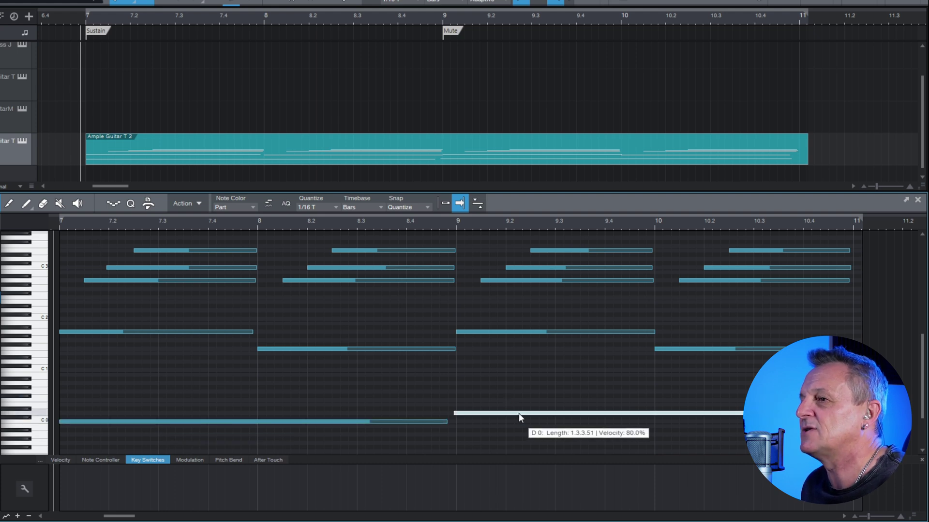
key(space)
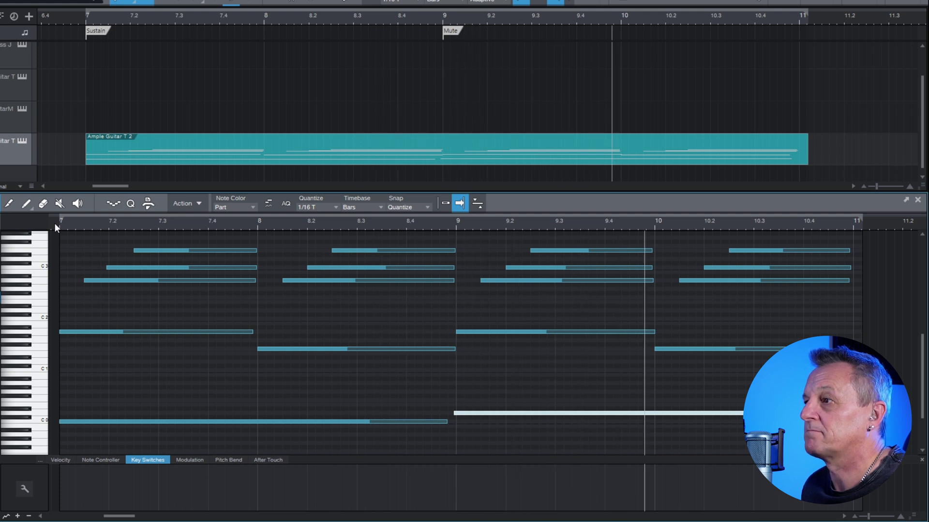
Audition the part from just before bar 9, then from just before bar 8.
key(space)
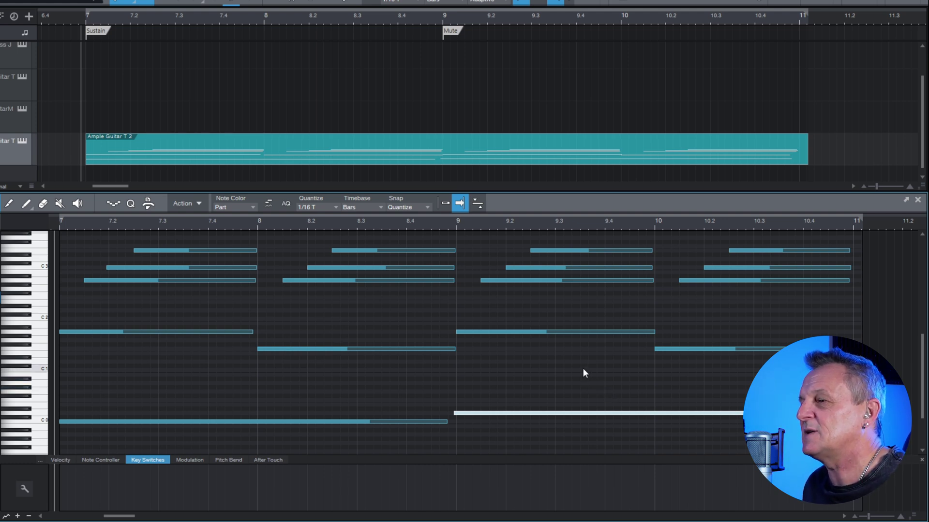
click(444, 221)
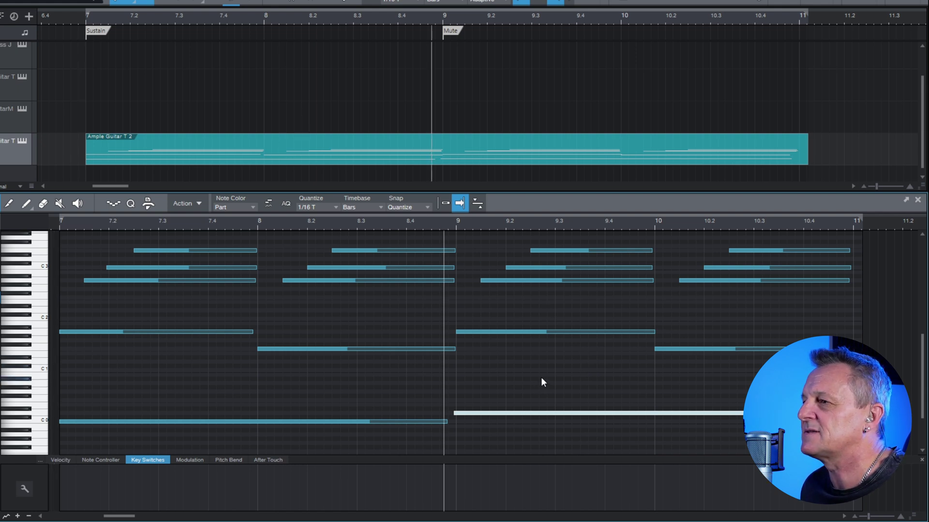
key(space)
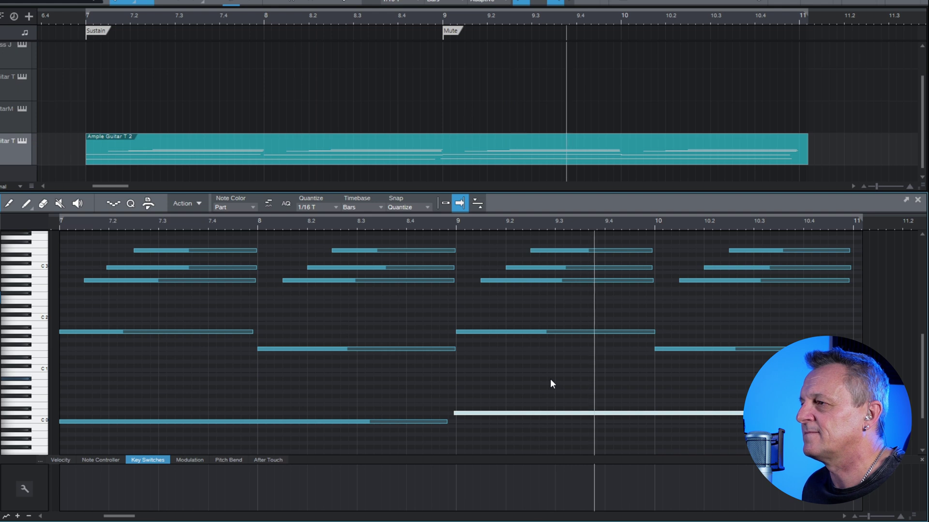
key(space)
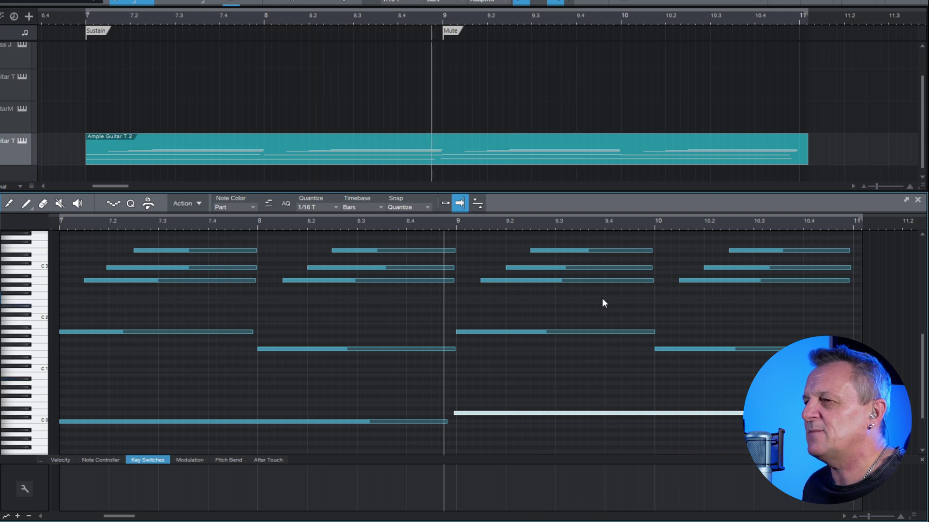
click(248, 223)
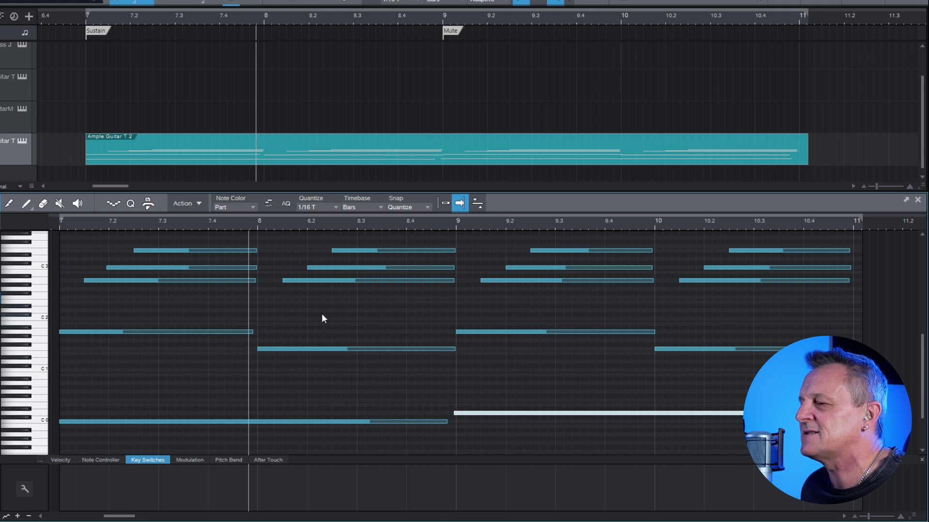
key(space)
key(space)
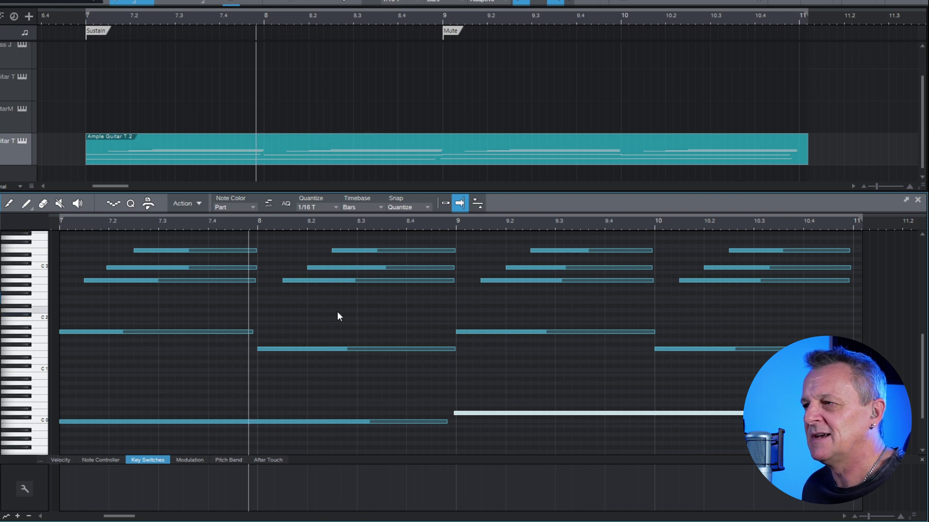
Replay the part from its start, then from just before bar 10.
click(54, 222)
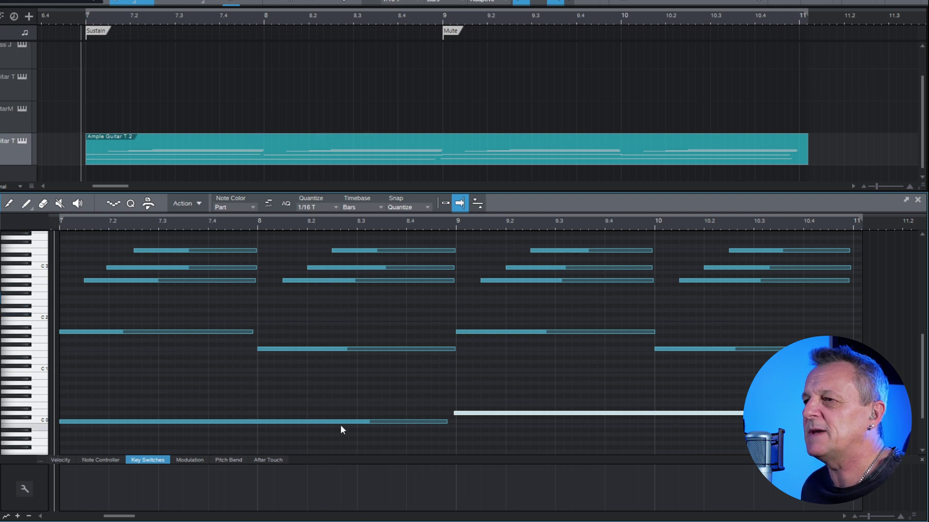
key(space)
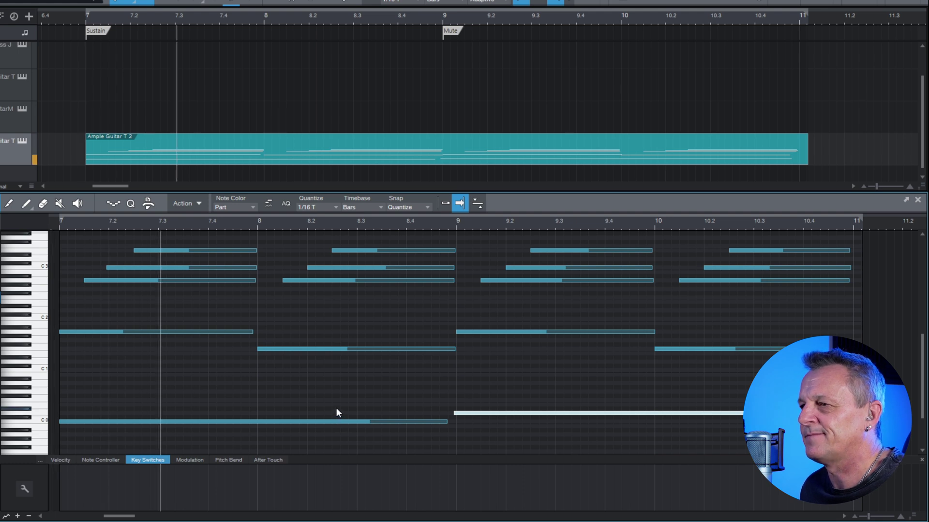
key(space)
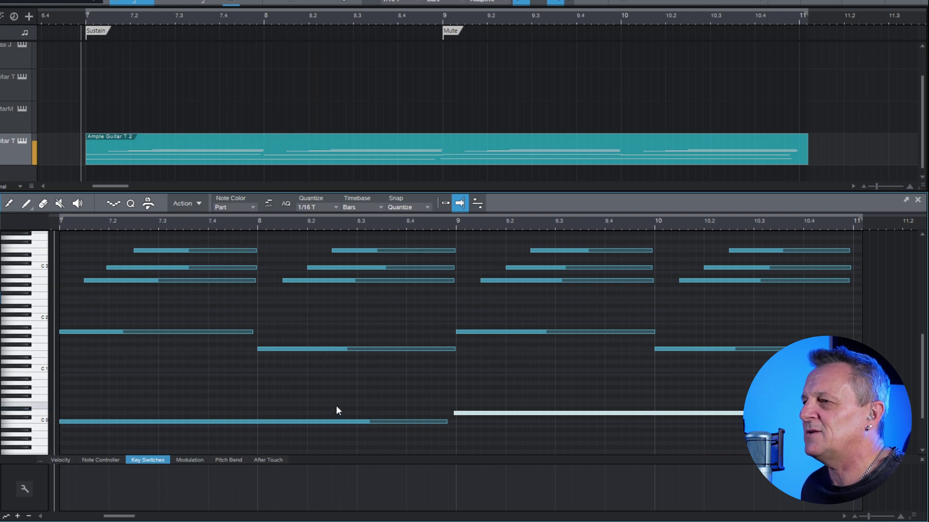
click(642, 222)
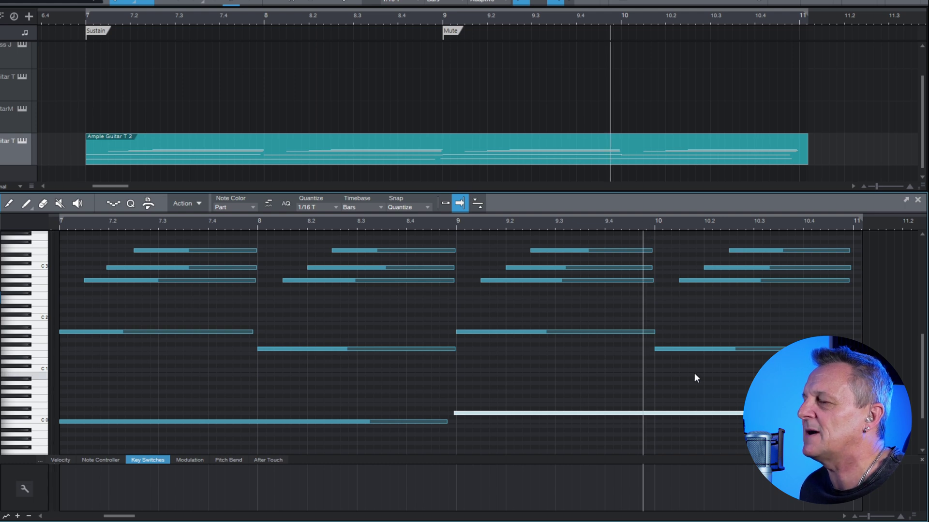
key(space)
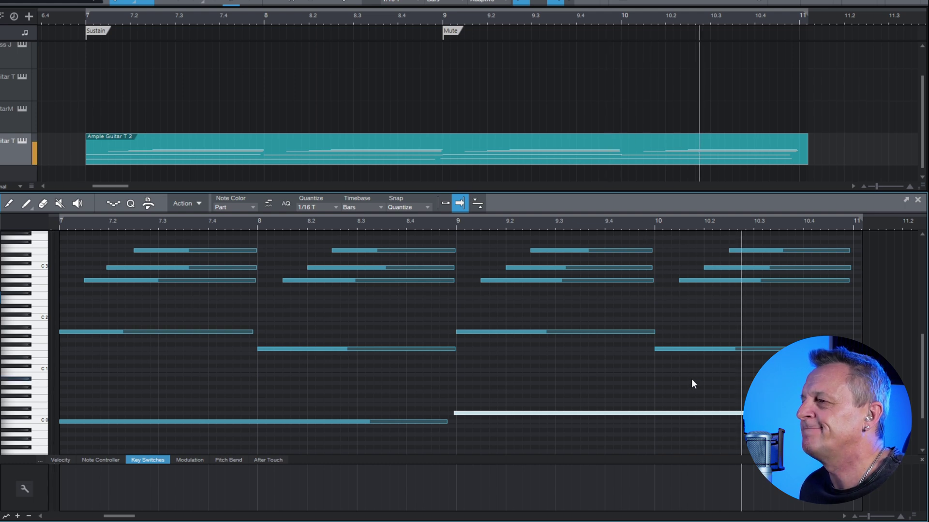
key(space)
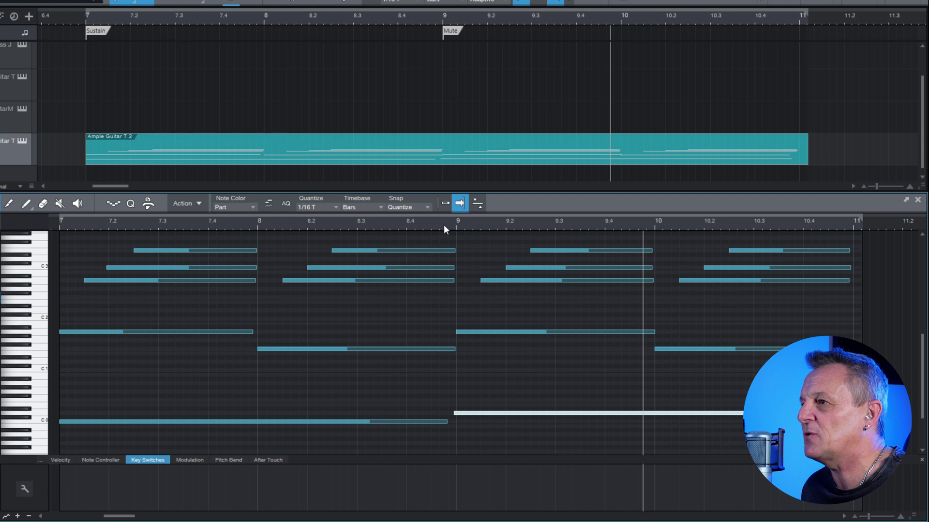
Reselect the long D0 note at bar 9 and replay from just before bar 9.
click(468, 413)
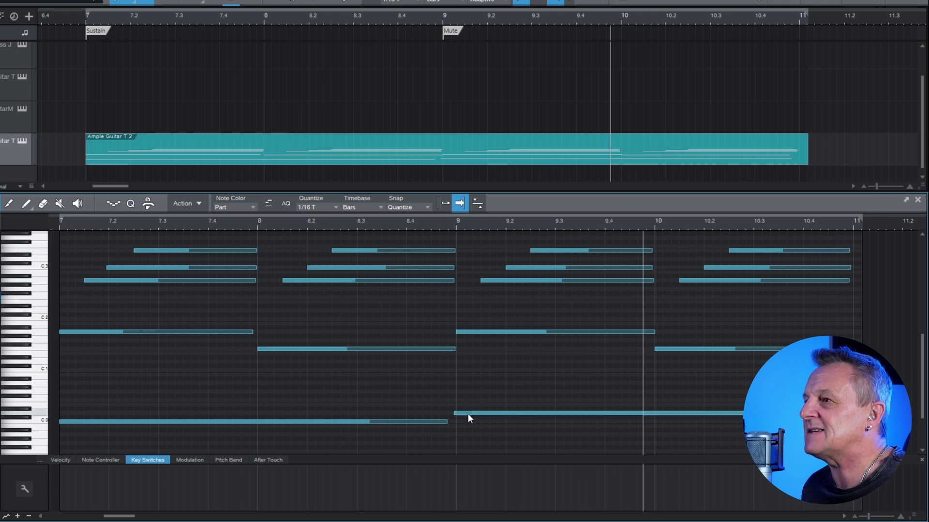
click(468, 413)
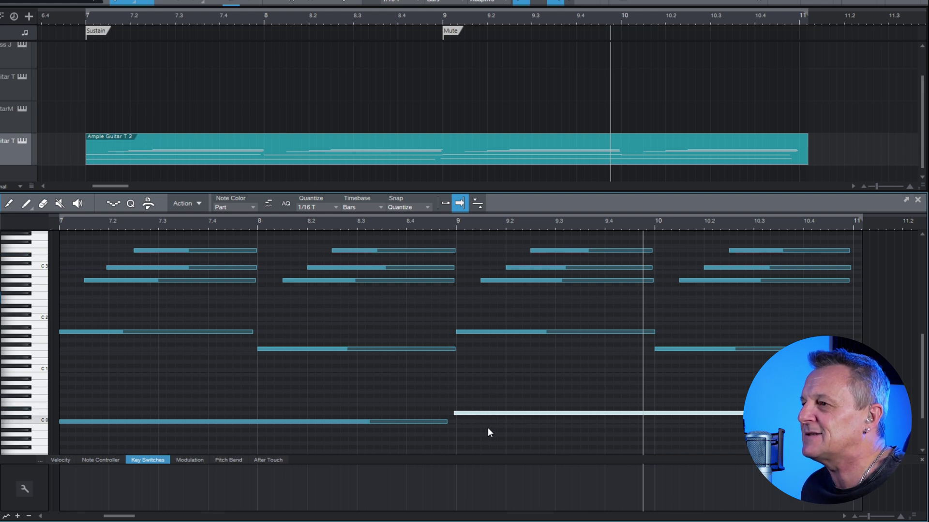
click(445, 222)
key(space)
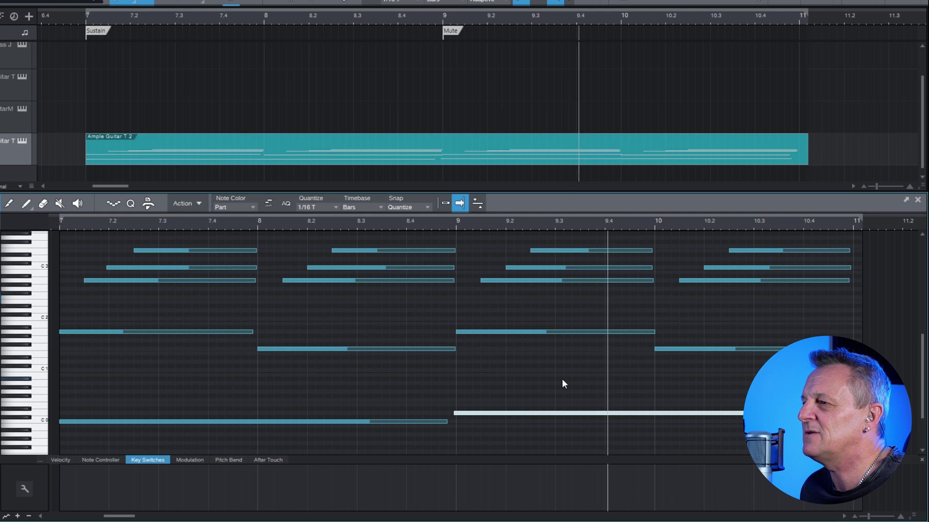
key(space)
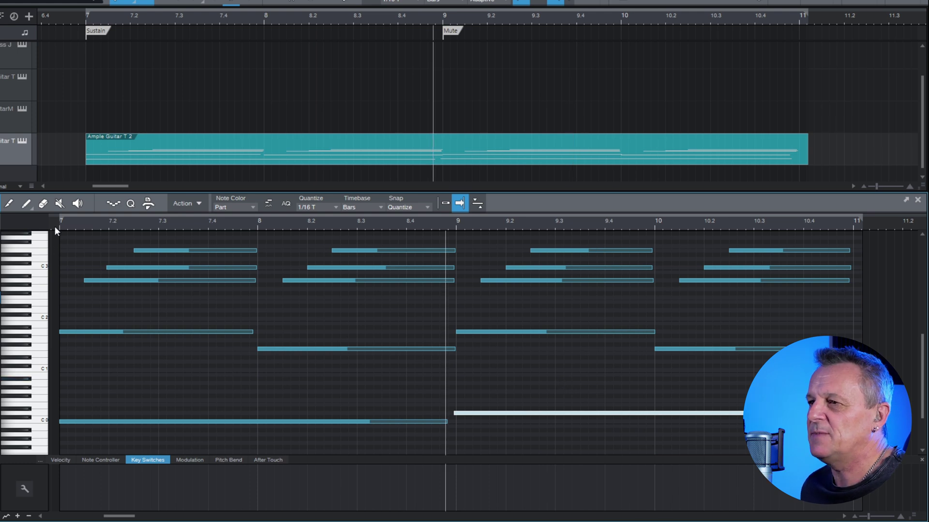
click(75, 422)
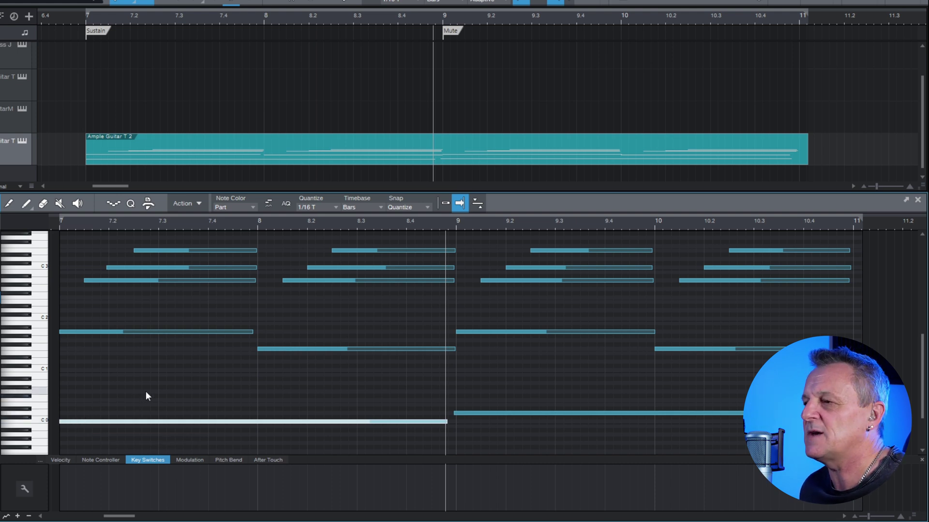
click(600, 368)
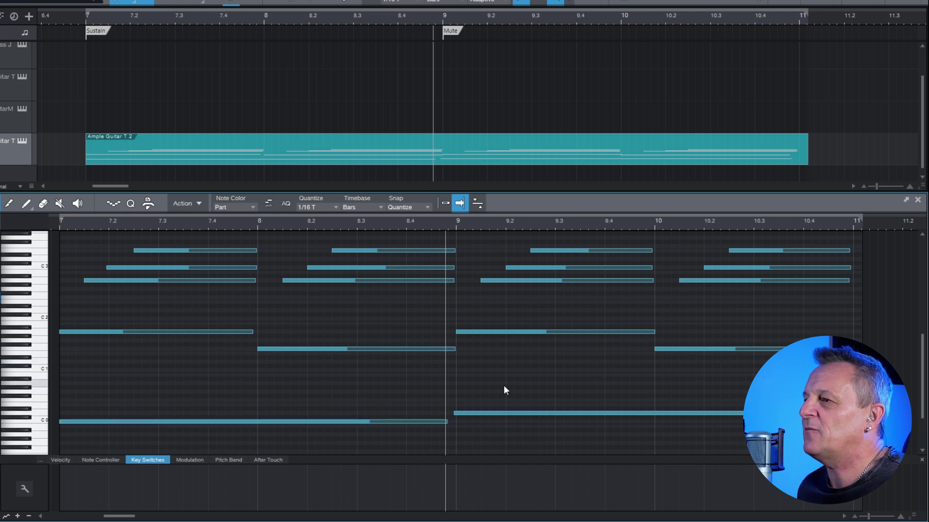
click(500, 413)
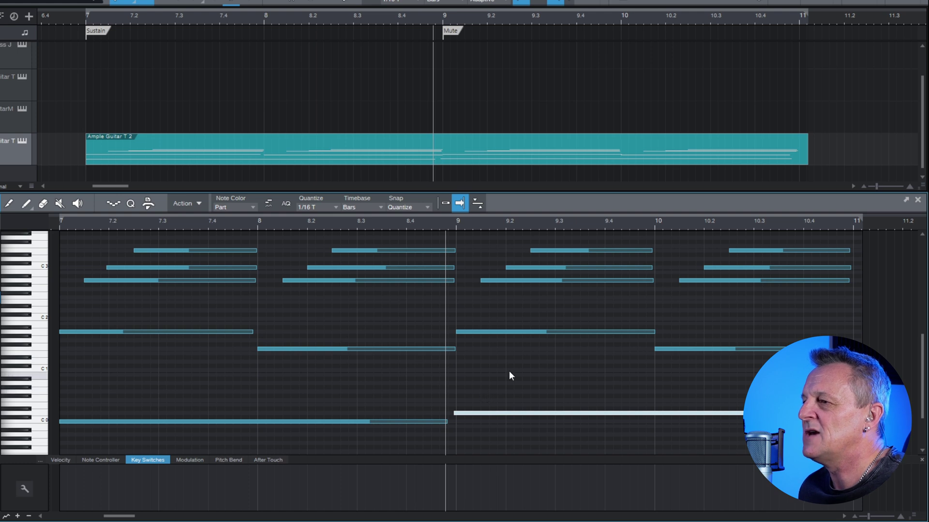
mouse_move(457, 414)
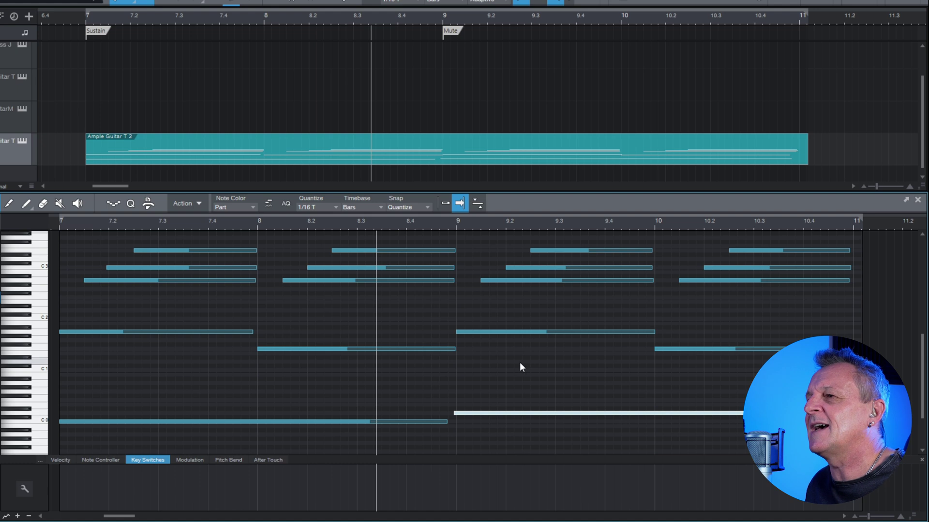
Close the note editor and reopen the Ample Guitar part for editing.
click(917, 199)
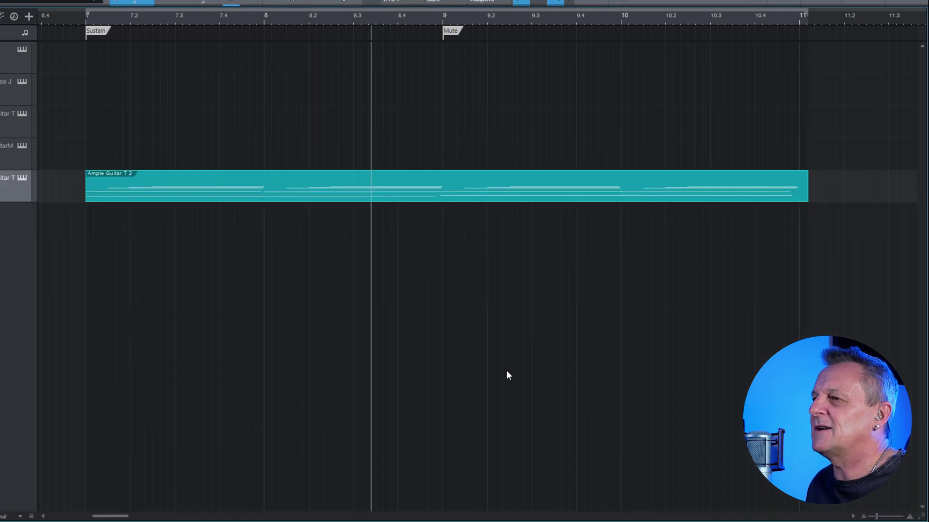
click(384, 189)
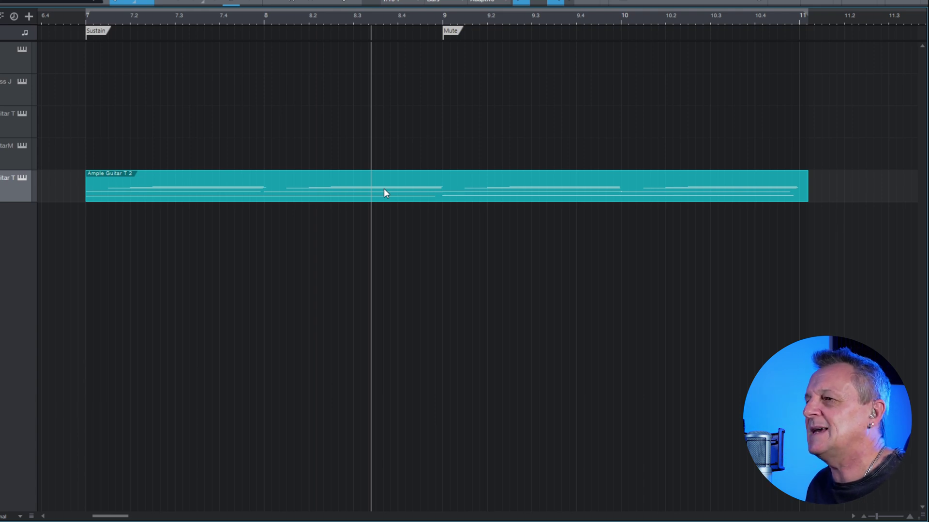
double_click(445, 195)
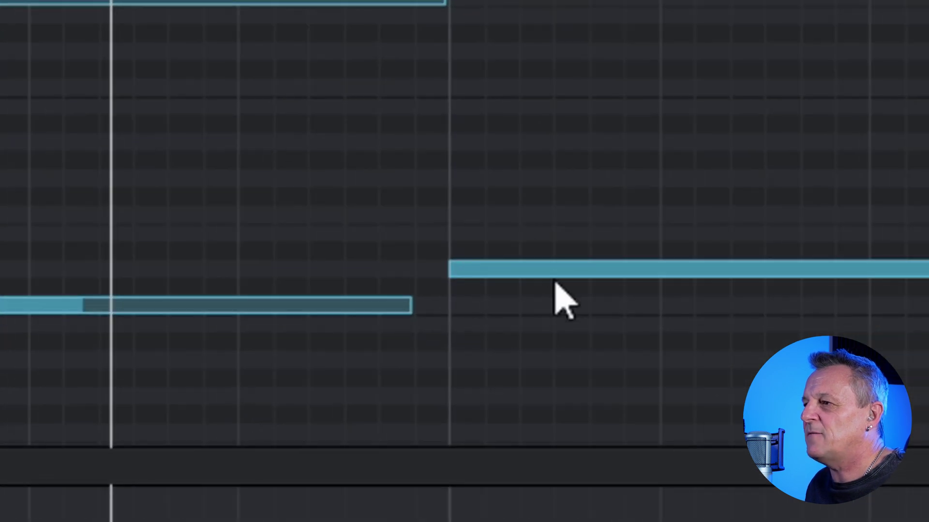
Delete the two low C0 and D0 key-switch notes and replay from bar 7.
mouse_move(710, 266)
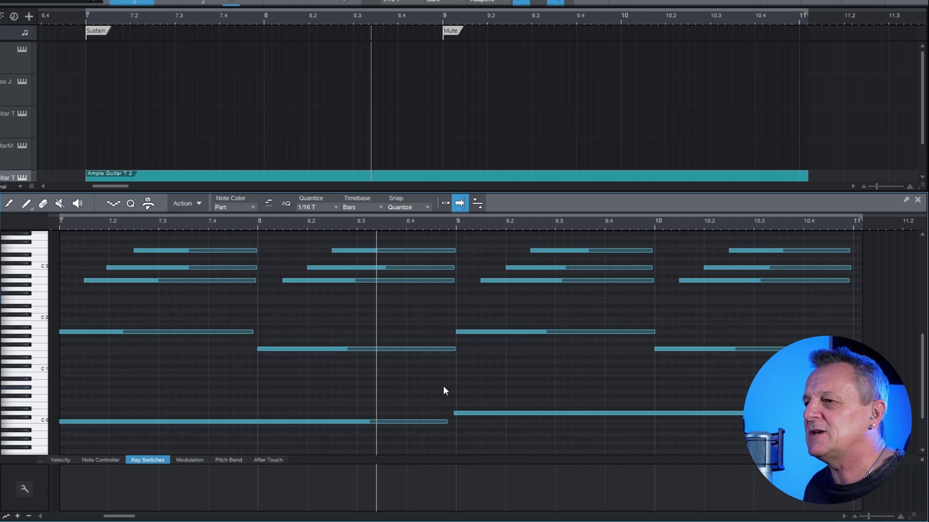
drag(536, 381, 387, 432)
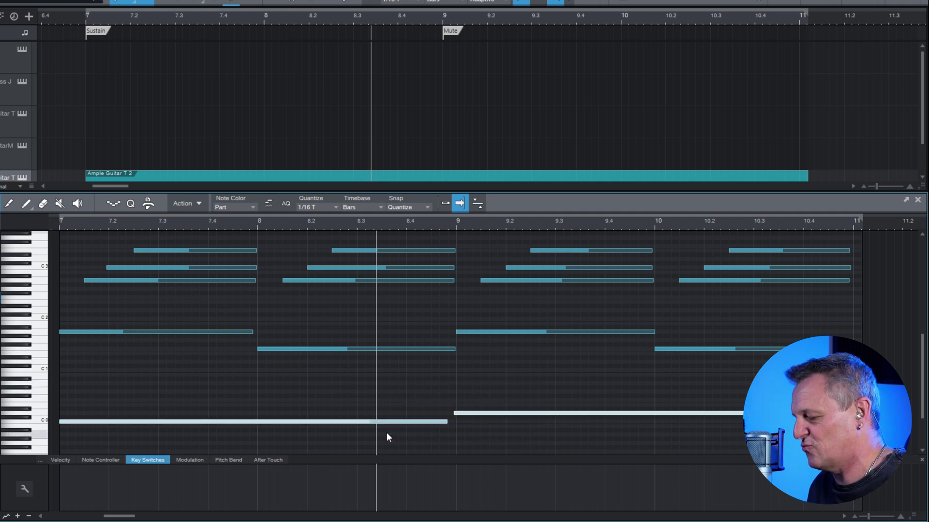
key(Delete)
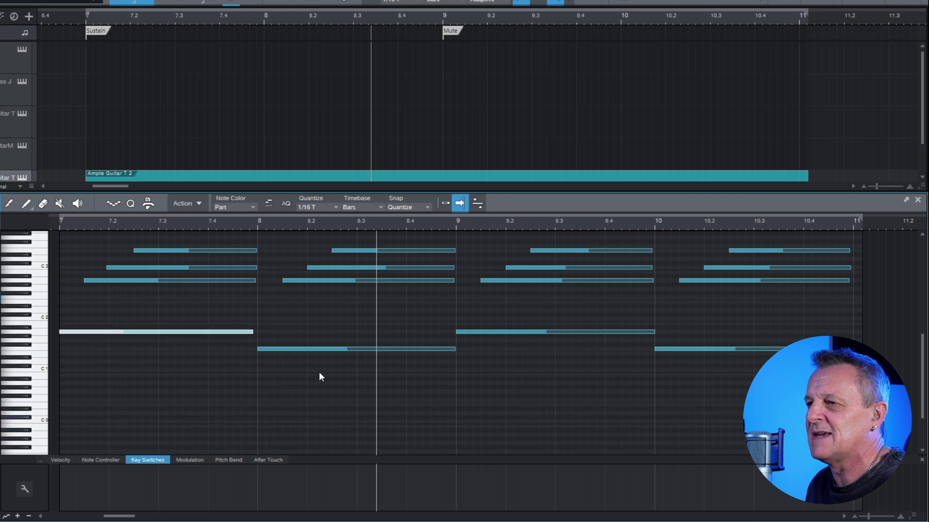
click(54, 222)
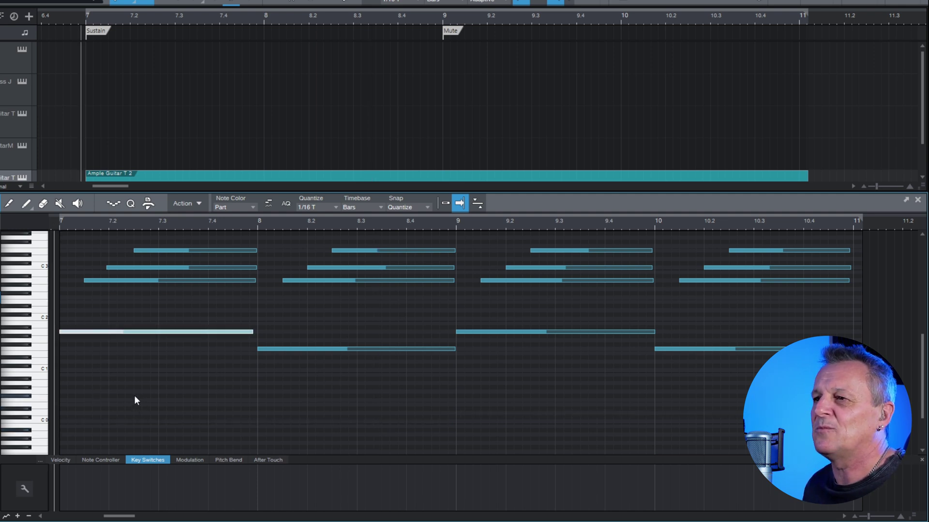
key(space)
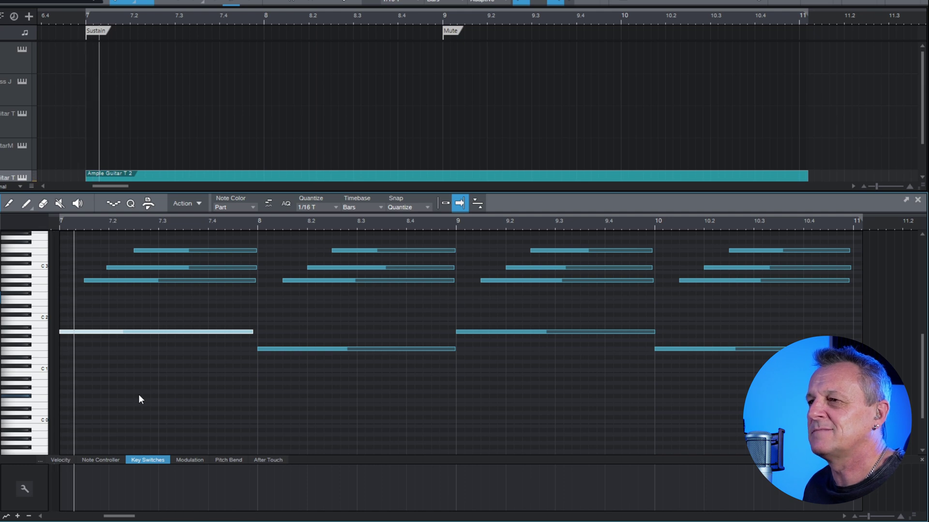
key(space)
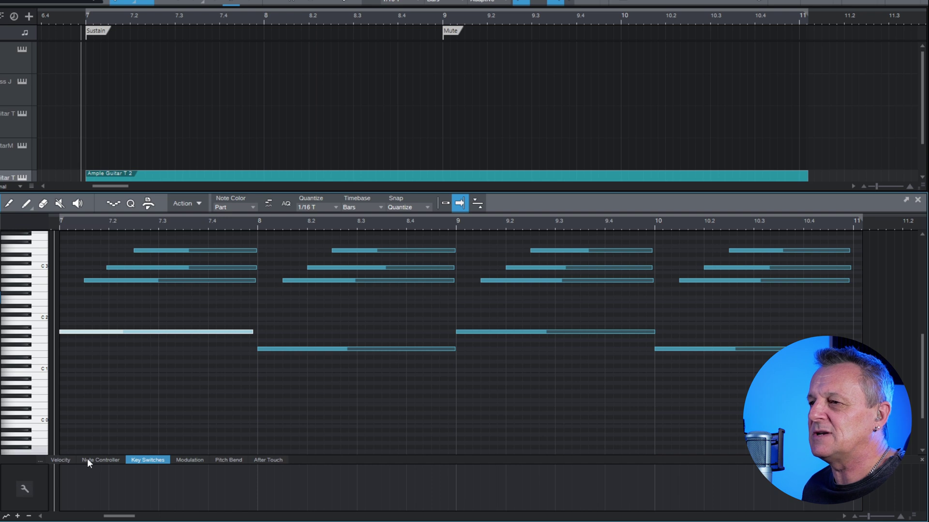
In the key switch editor, add a first key switch named Sustain on pitch C0.
click(24, 490)
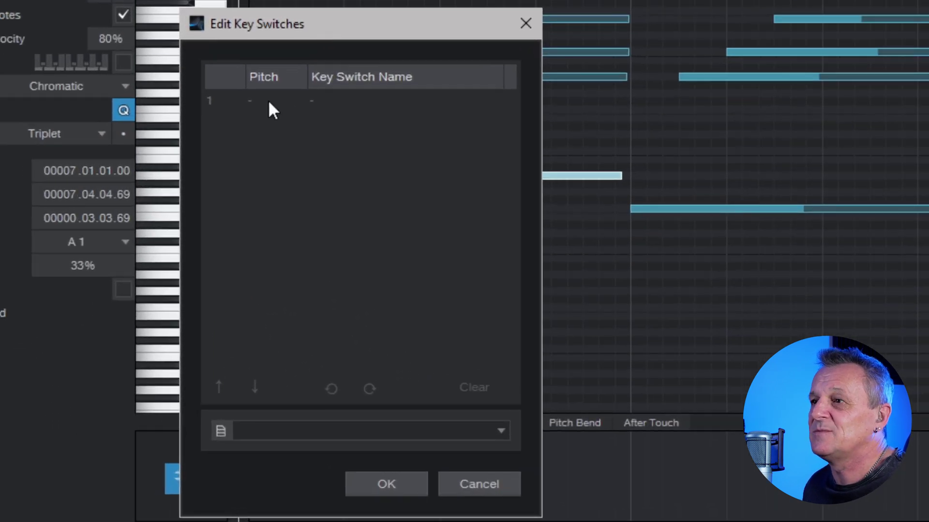
double_click(268, 99)
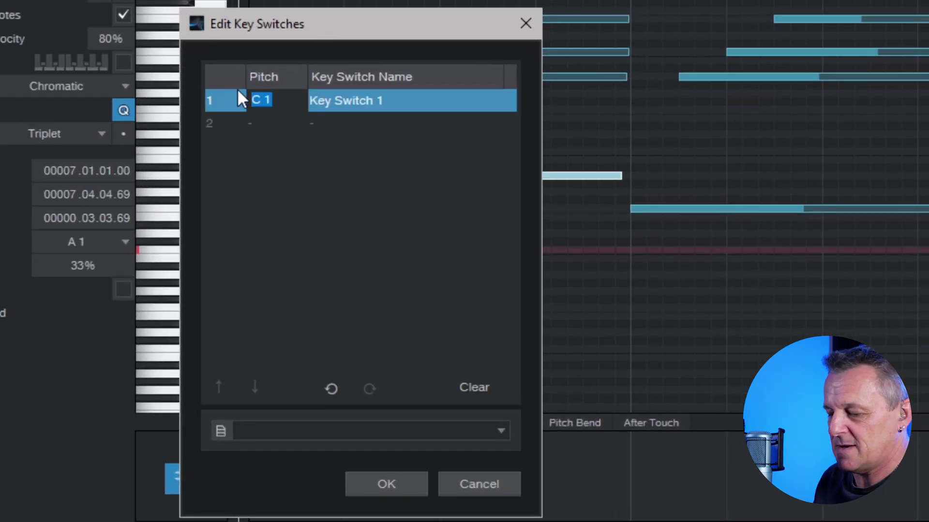
text(C0)
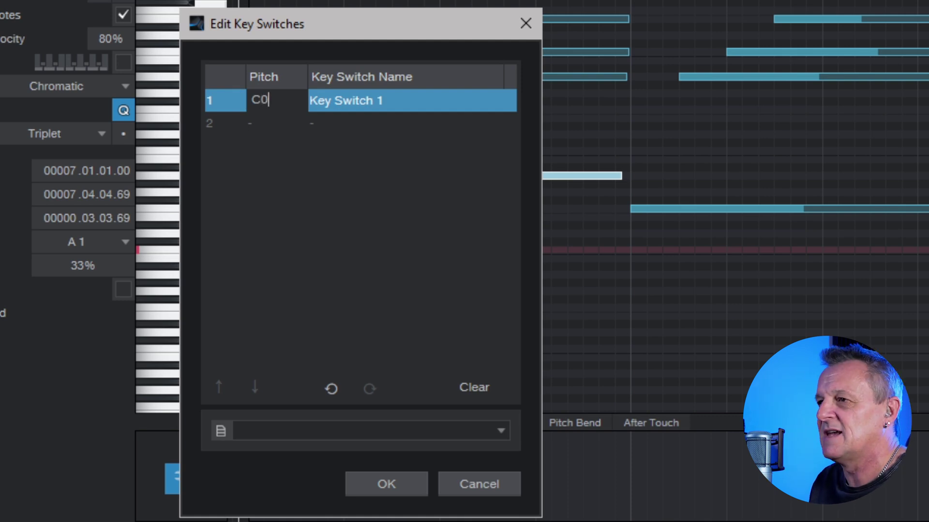
double_click(392, 102)
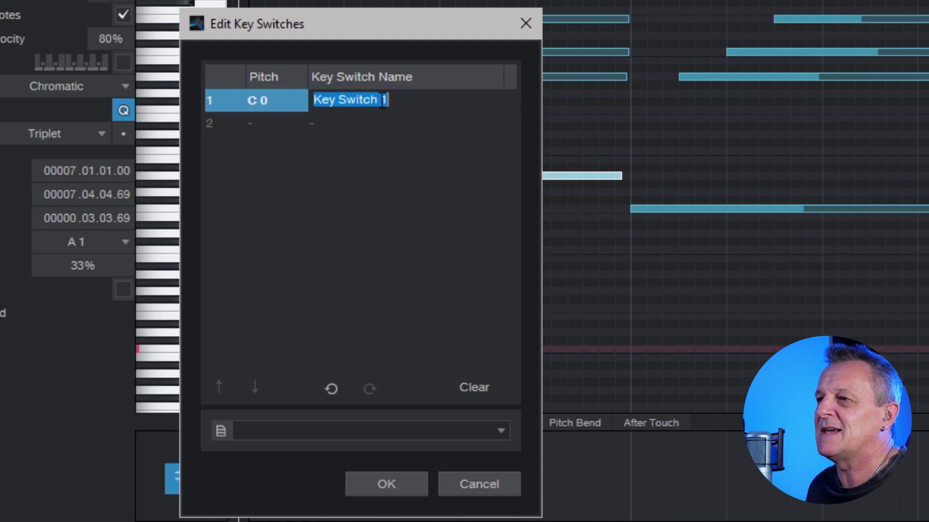
drag(405, 101, 259, 99)
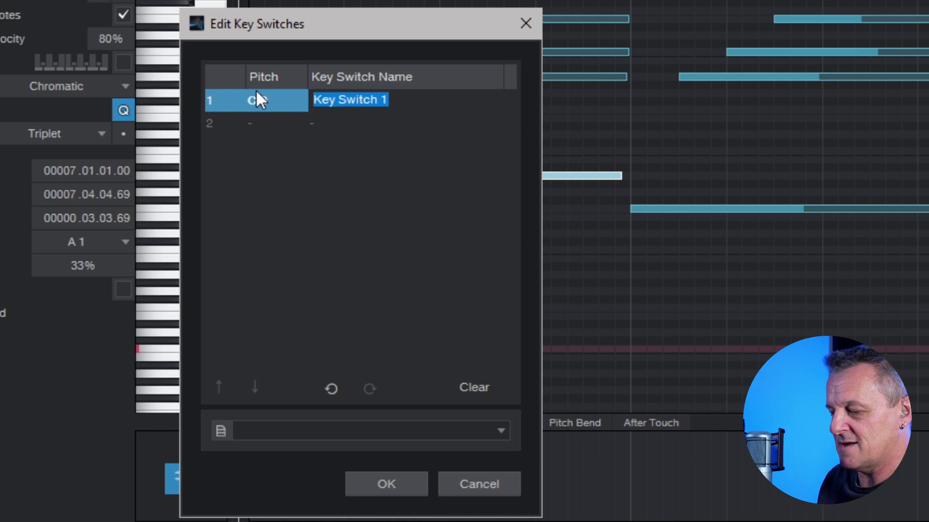
text(Susta)
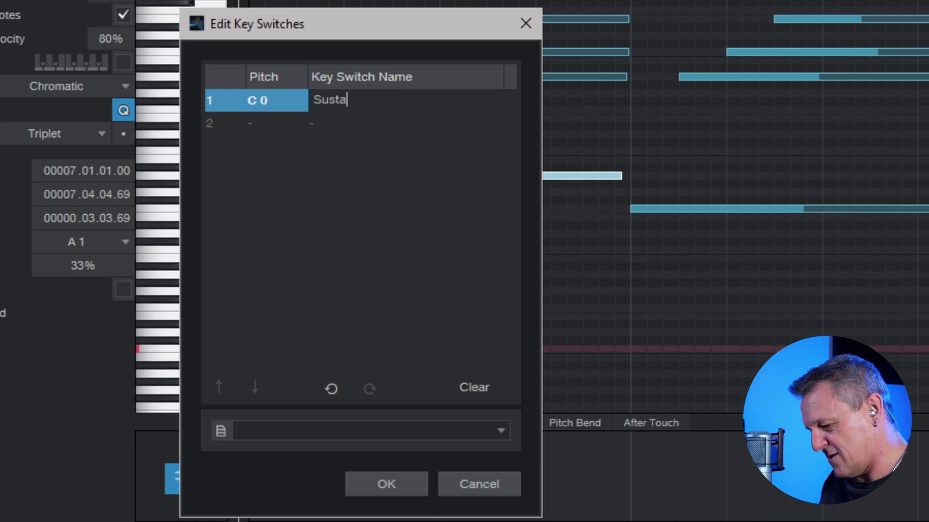
text(in)
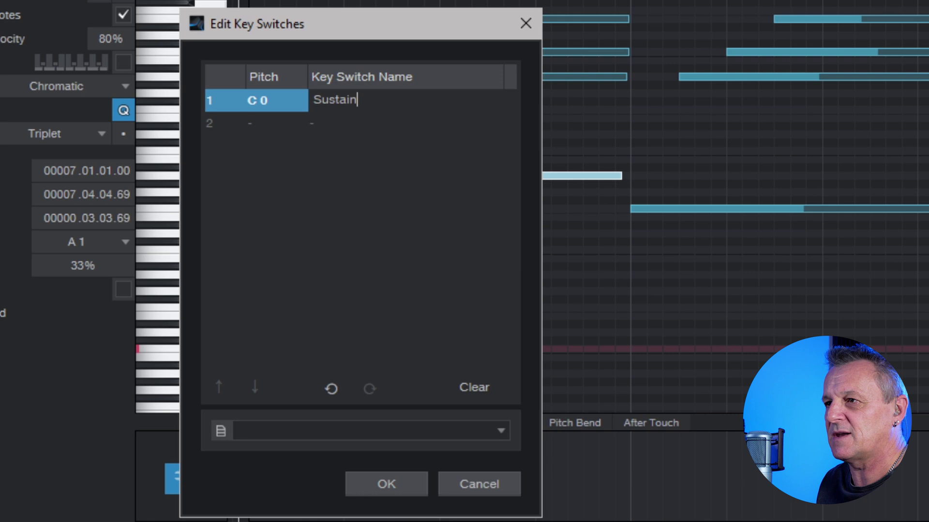
click(257, 92)
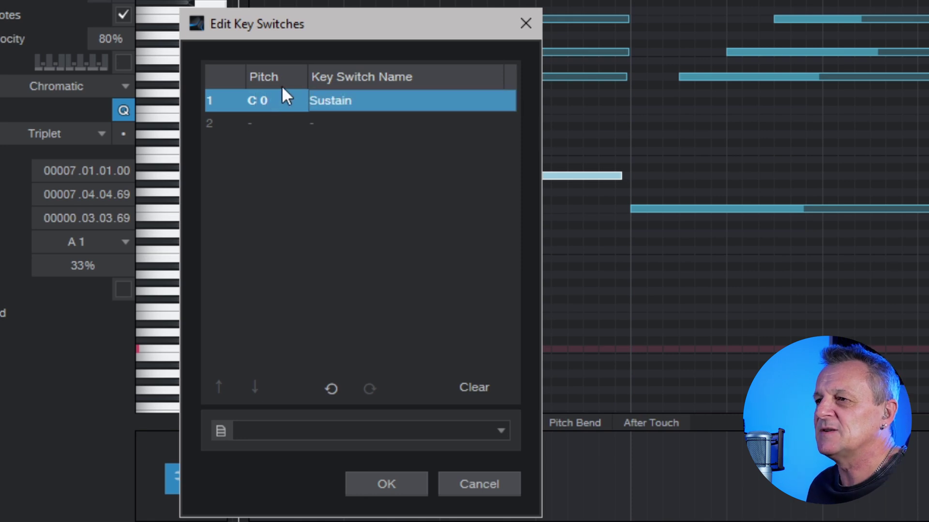
Add a second key switch named Palm Mute on pitch D0 and confirm the dialog.
double_click(266, 125)
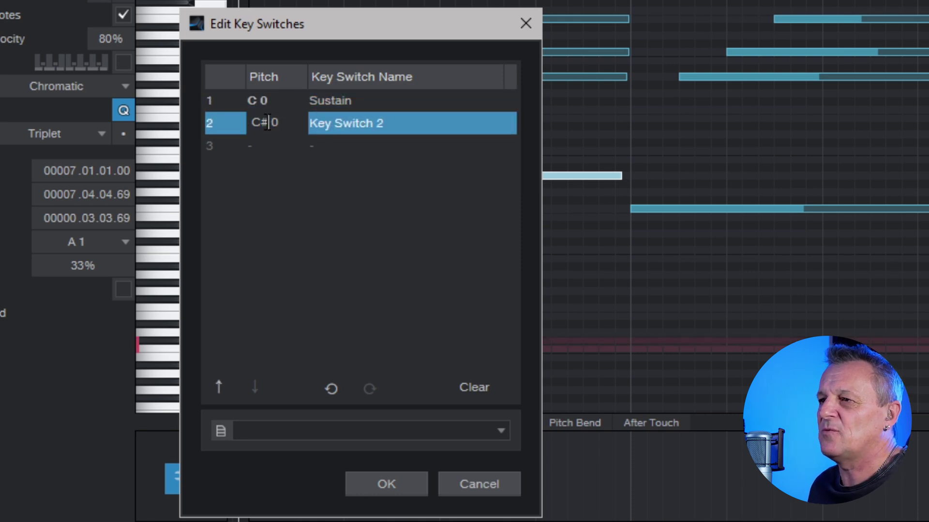
text(D0)
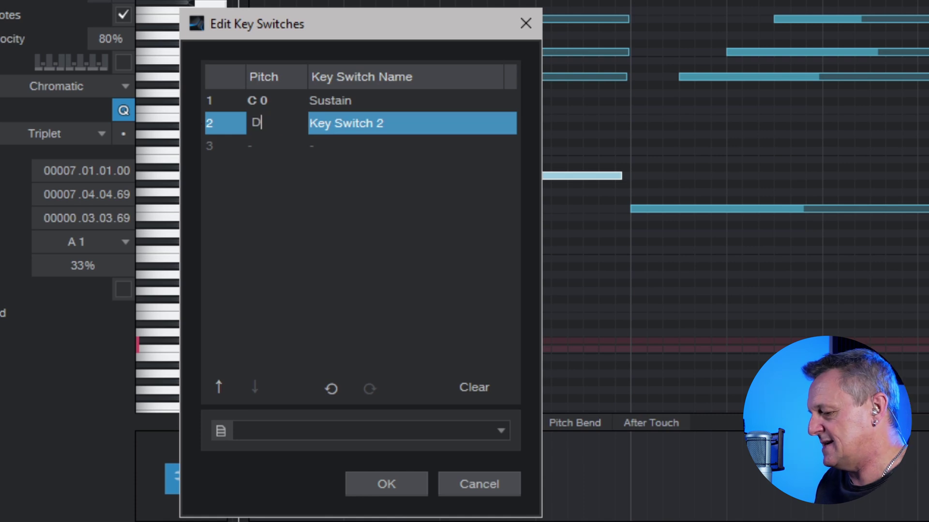
click(361, 124)
drag(391, 124, 196, 120)
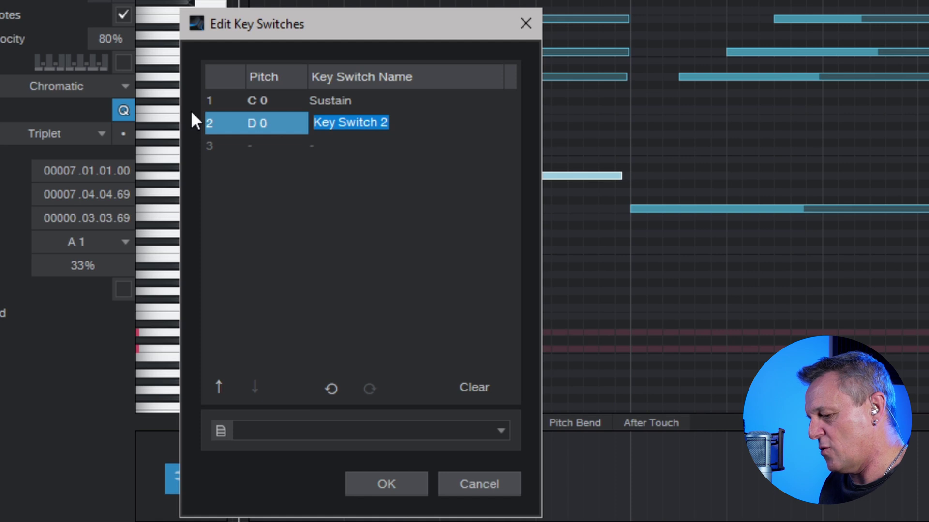
text(Palm Mu)
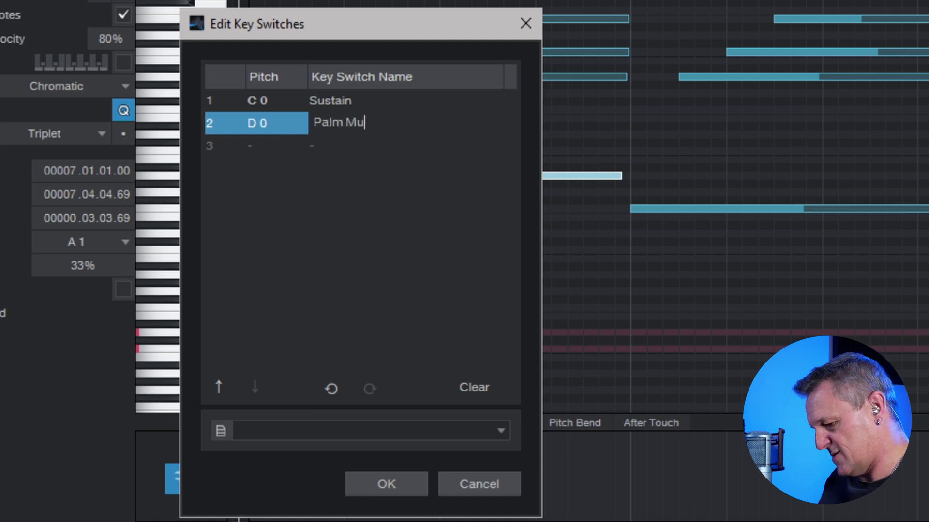
text(te)
key(Return)
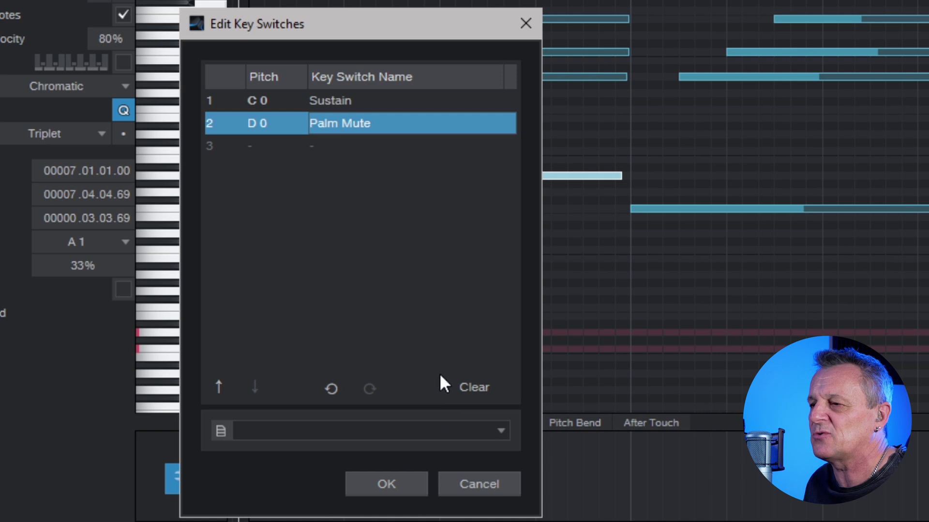
click(395, 483)
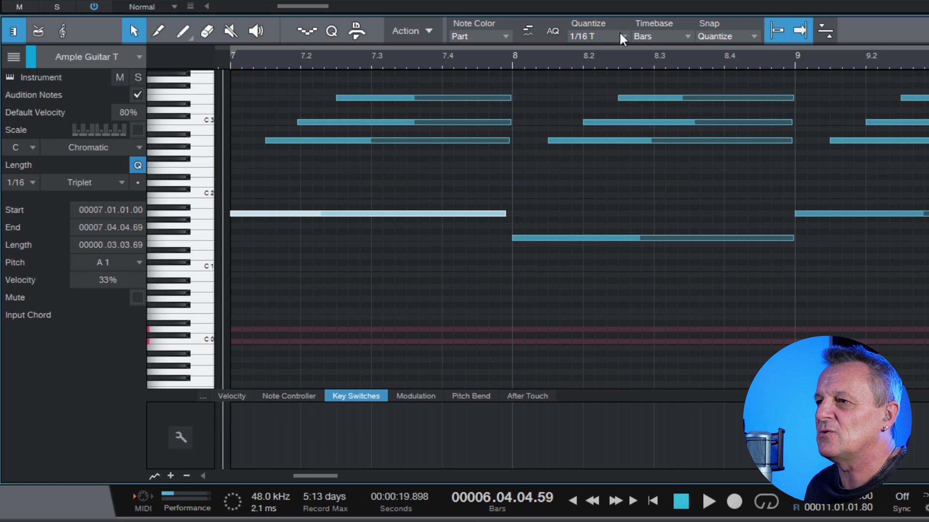
Add a Sustain key switch at bar 7 in the Key Switches lane and play it back.
double_click(232, 422)
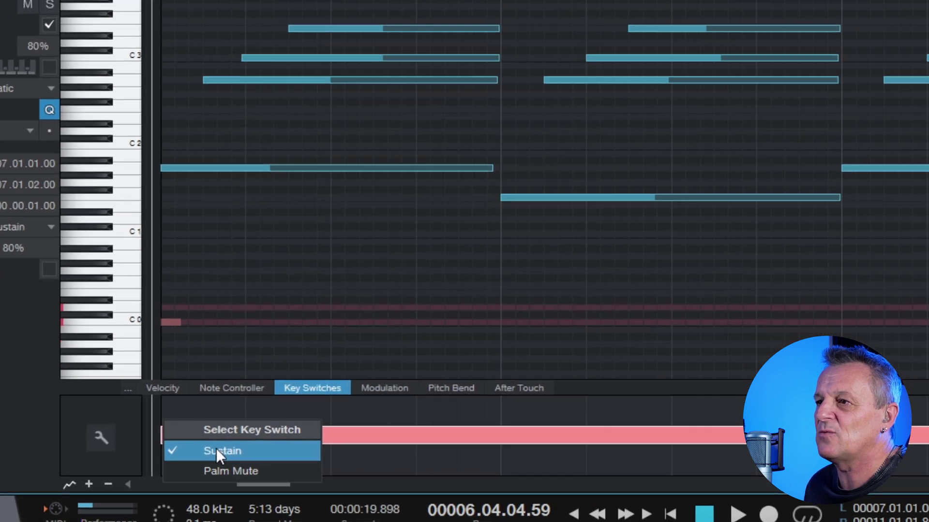
click(281, 447)
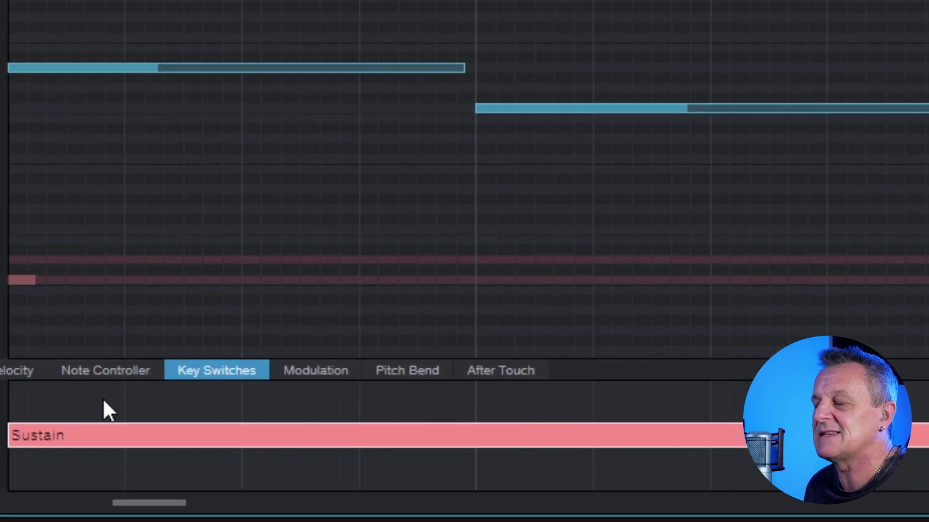
key(space)
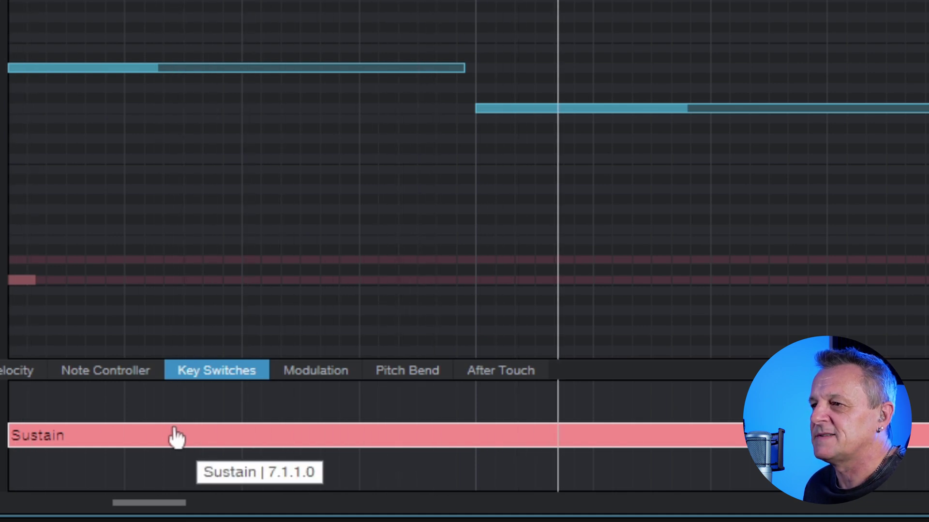
key(space)
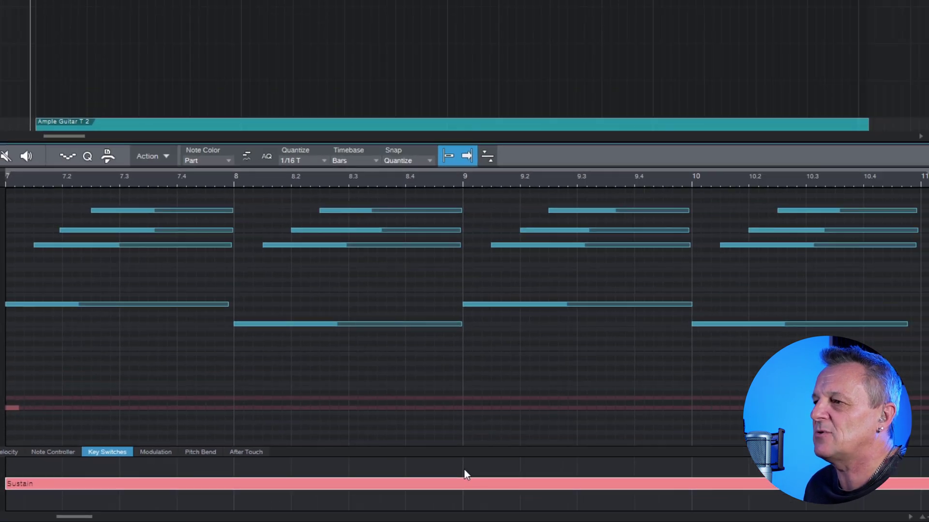
Add a Palm Mute key switch at bar 9 and listen to the articulation change.
click(464, 470)
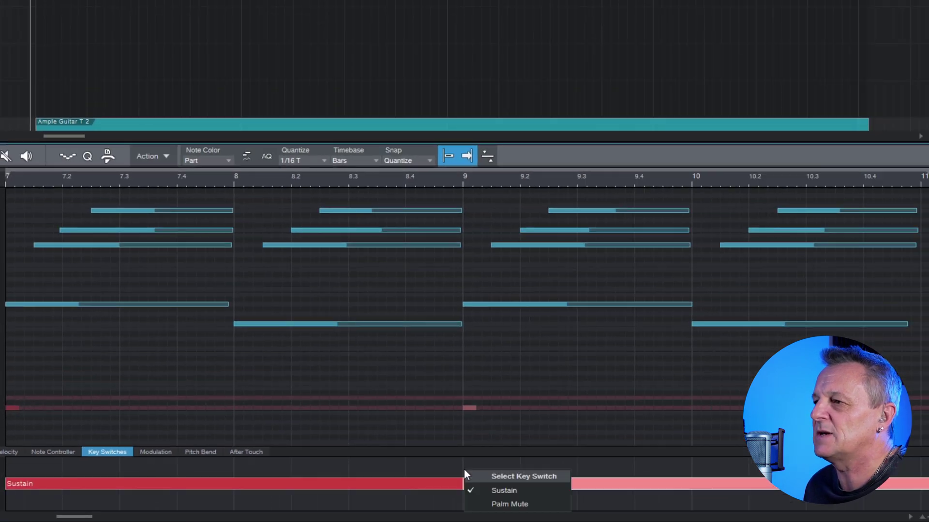
click(505, 504)
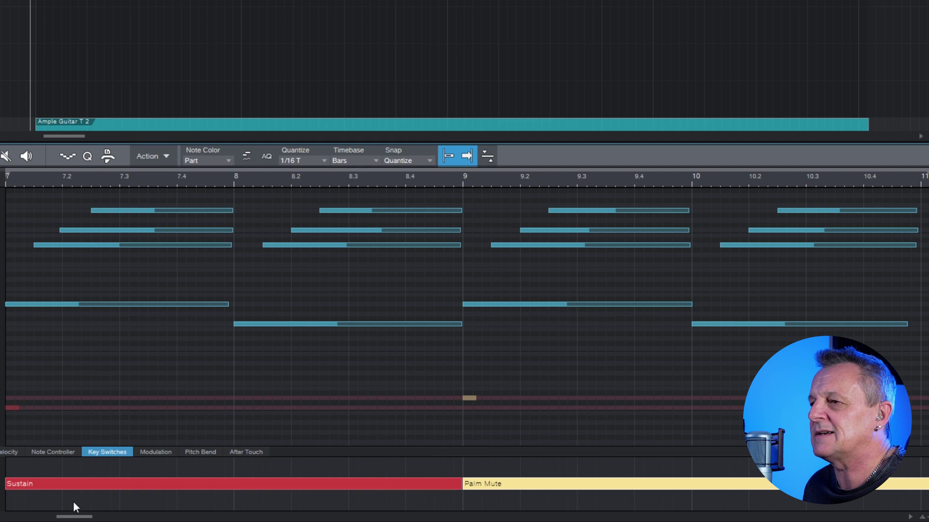
key(space)
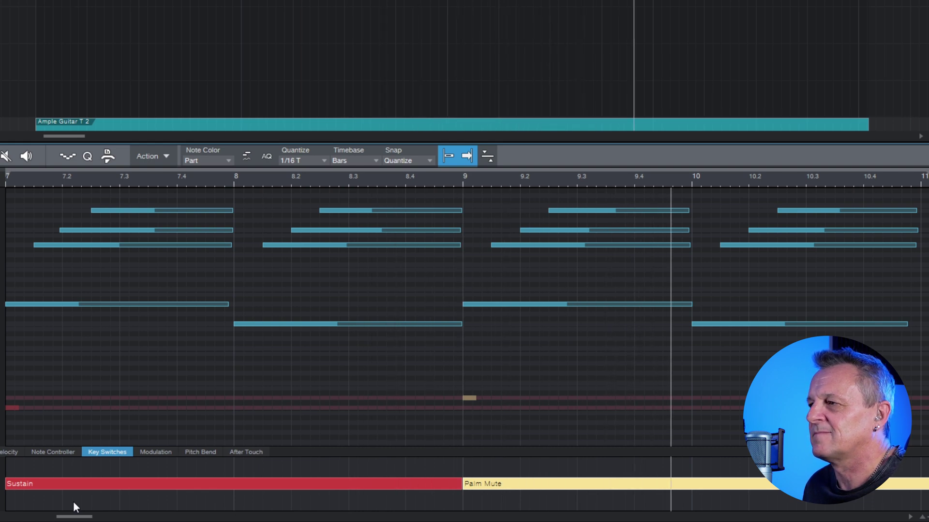
key(space)
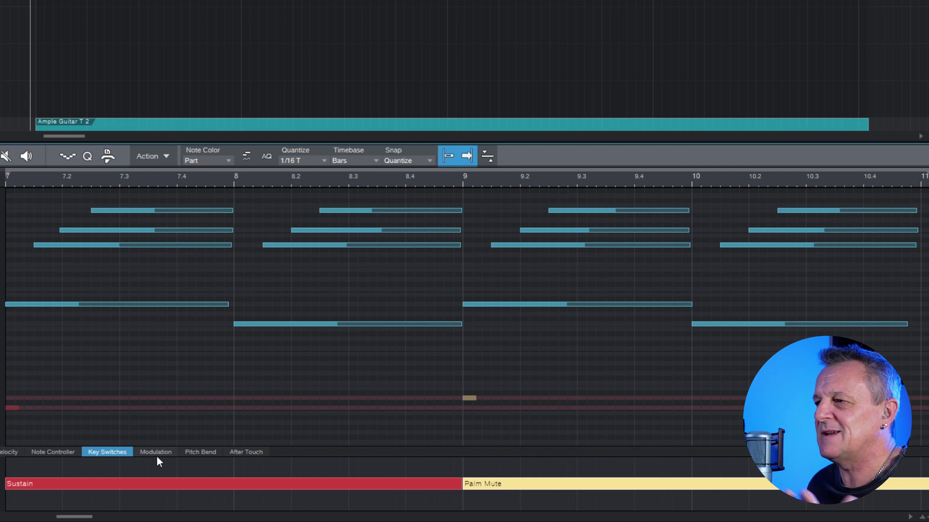
Turn snapping off and move the Palm Mute start slightly before bar 9.
click(447, 158)
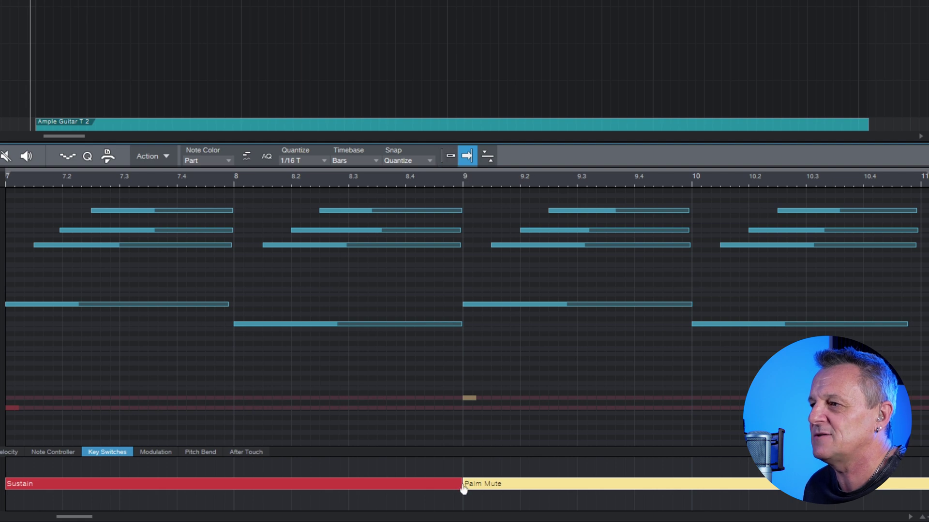
drag(462, 487, 460, 486)
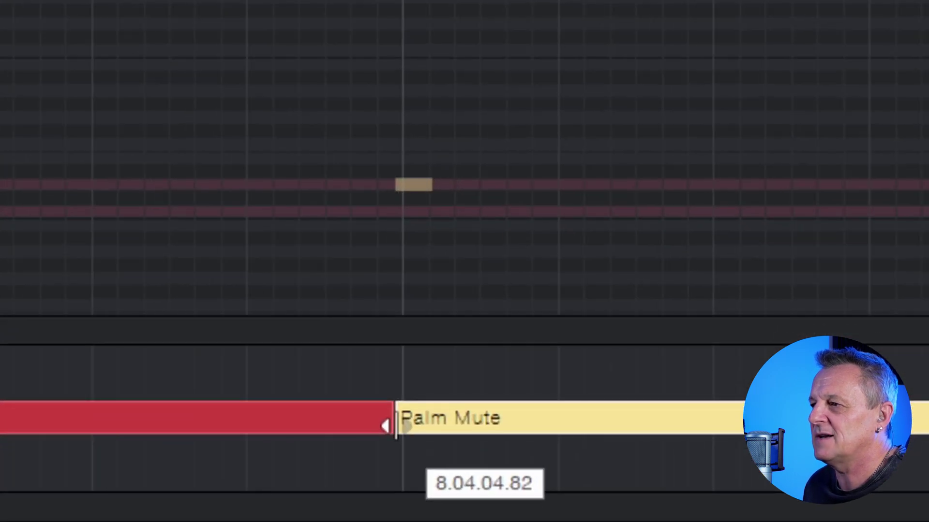
drag(396, 424, 393, 426)
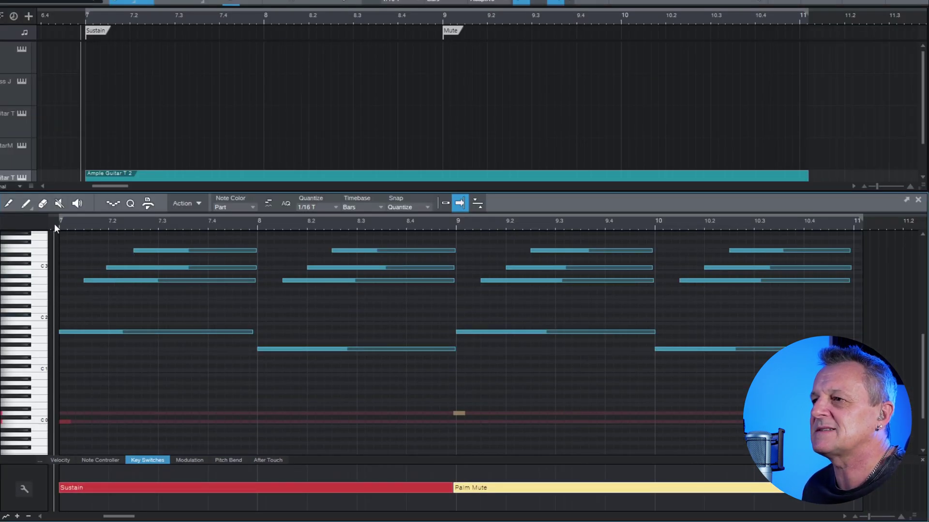
key(space)
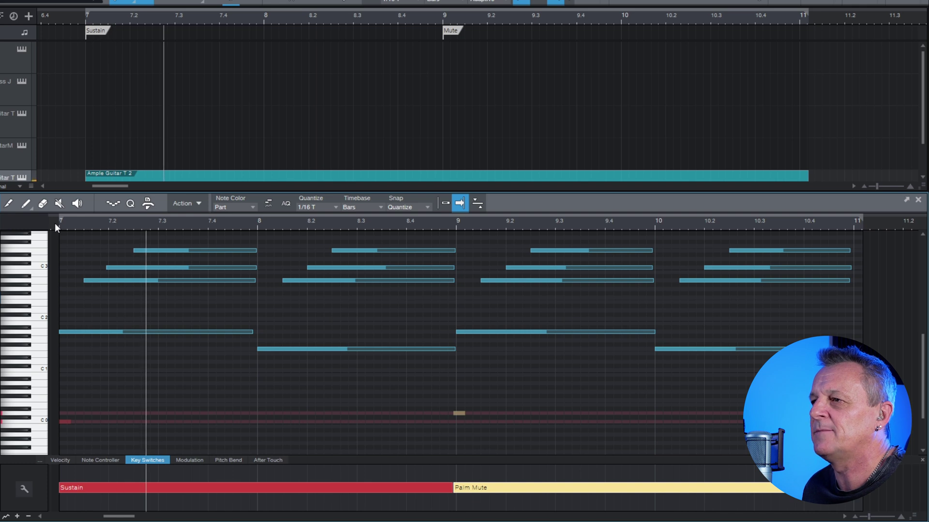
key(space)
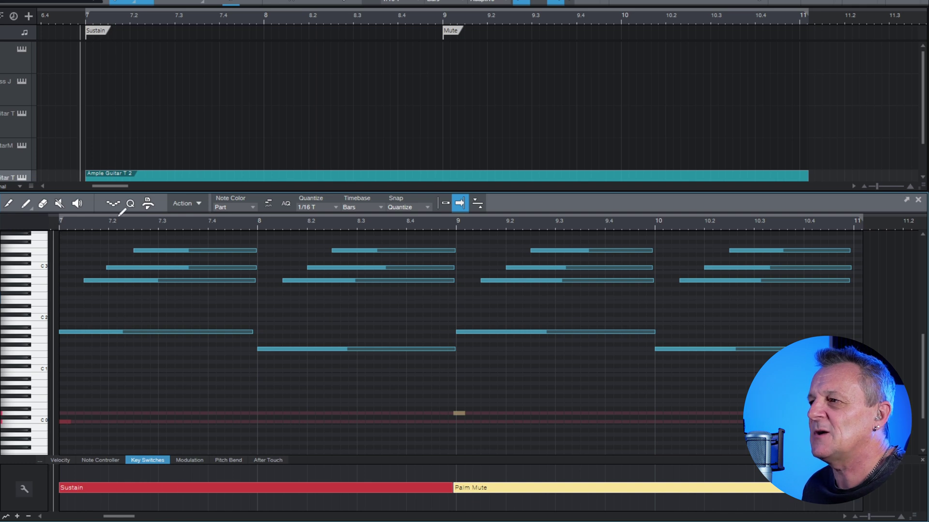
click(628, 224)
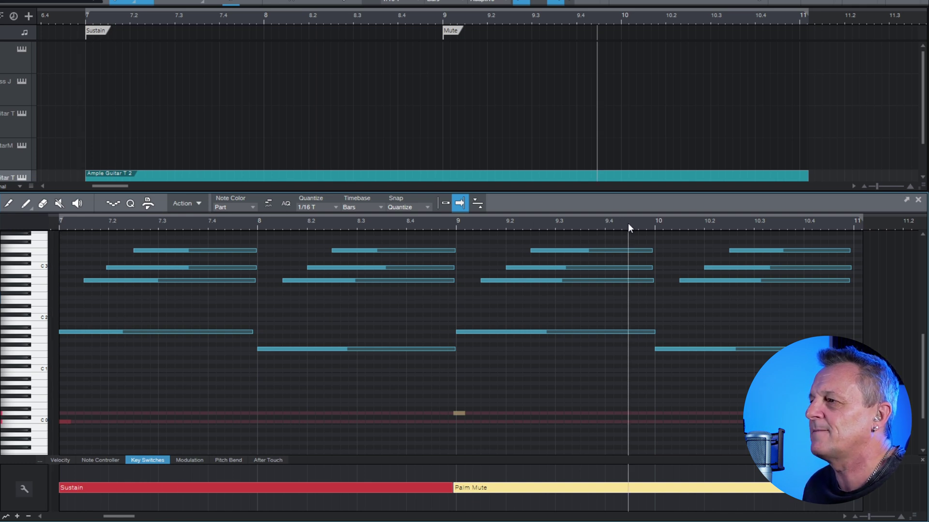
key(space)
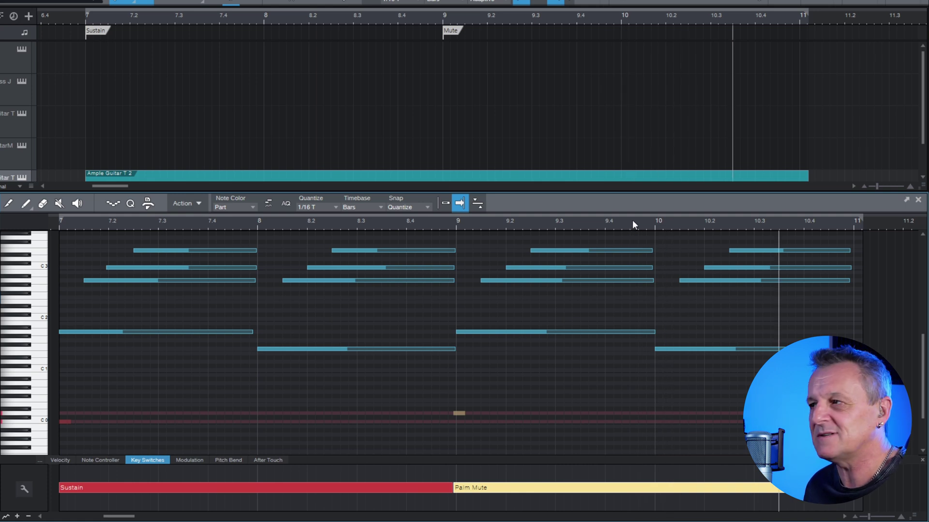
key(space)
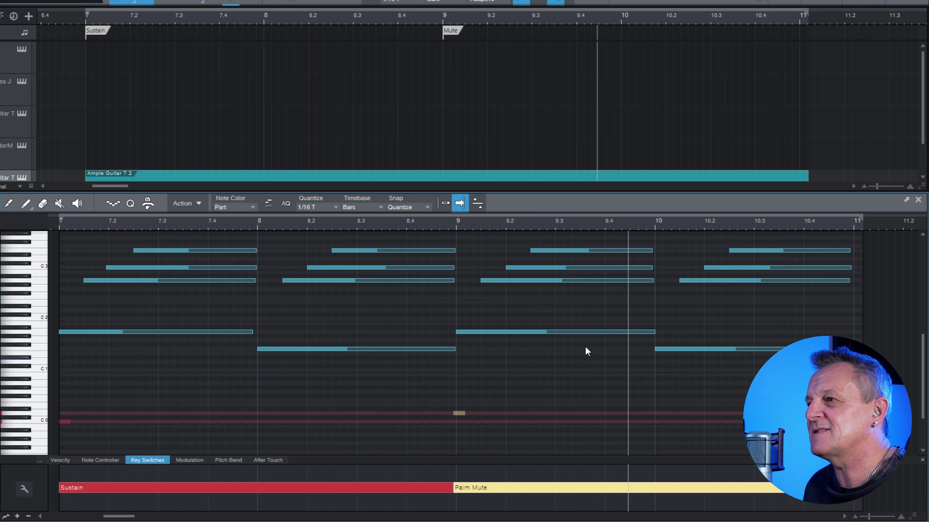
click(248, 224)
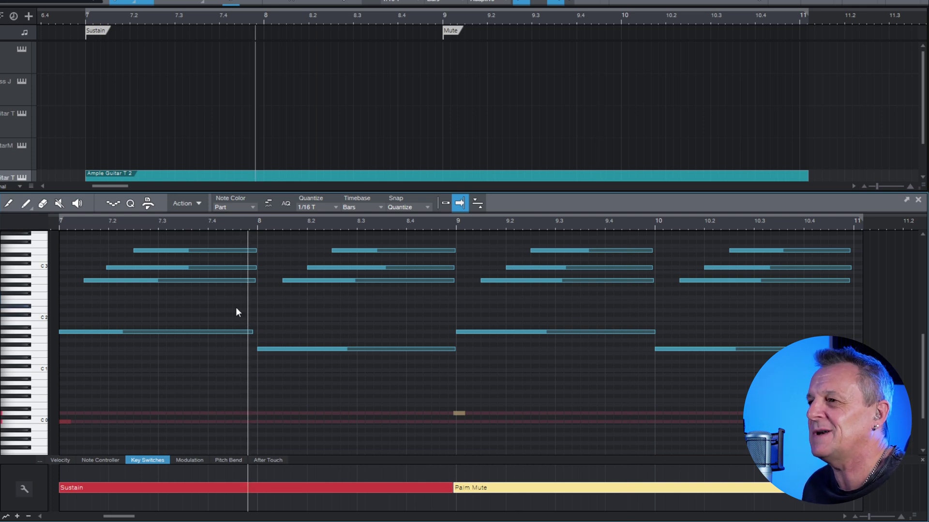
key(space)
key(space)
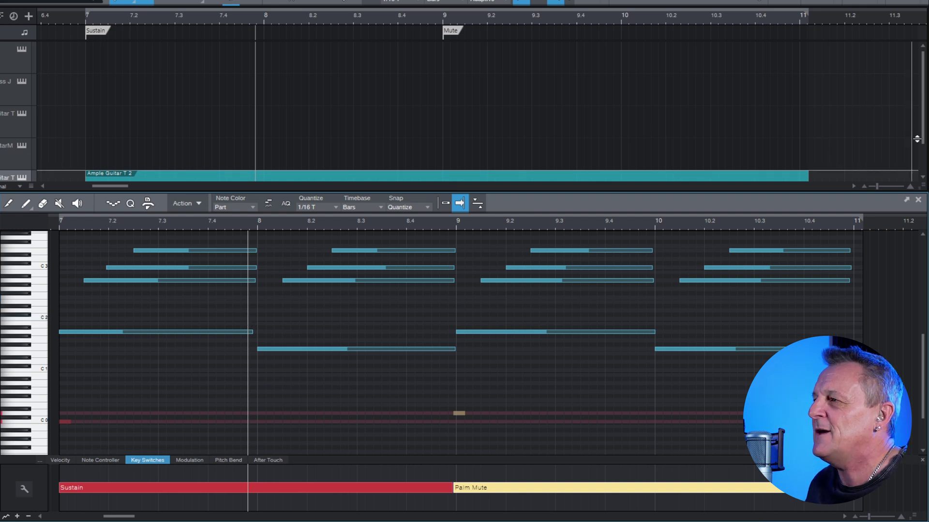
Scroll the arrange view down and nudge the selected bar-7 chord note slightly later.
drag(924, 140, 924, 170)
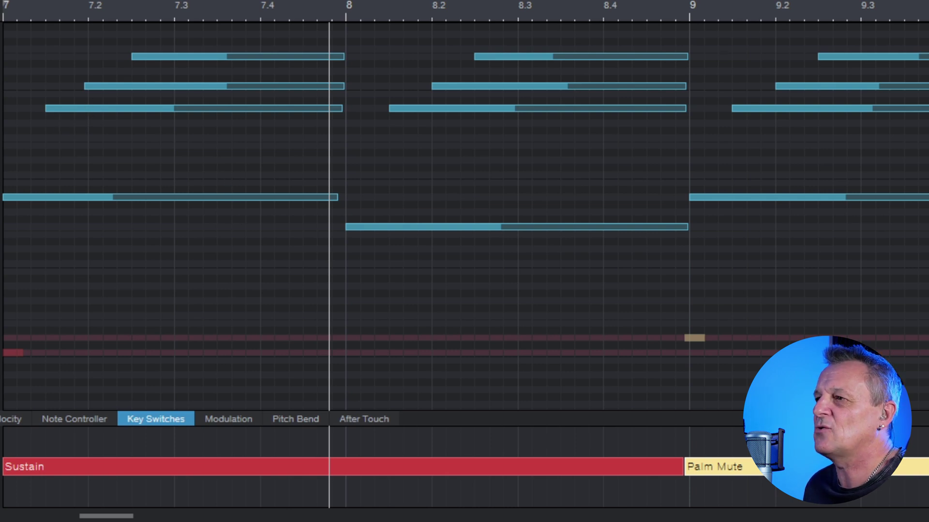
key(alt+Right)
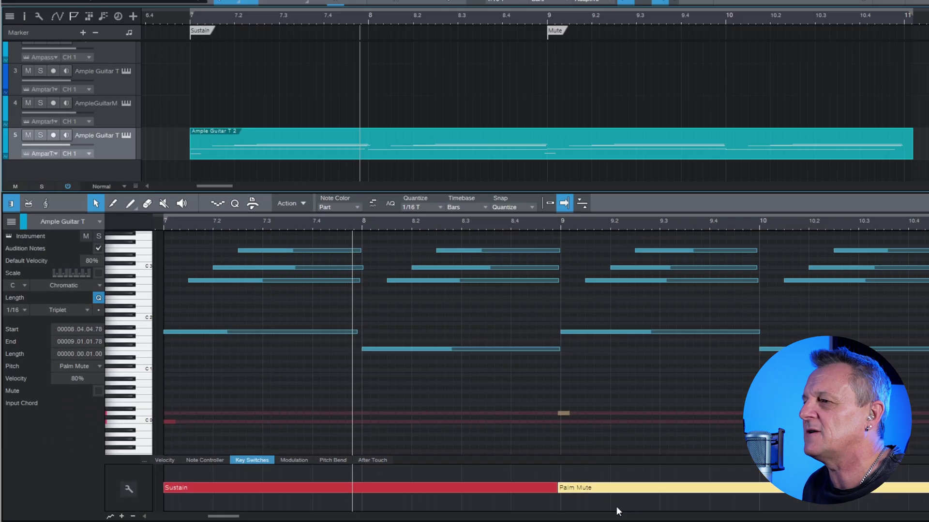
Select both Sustain and Palm Mute key switches and shift Palm Mute's start onto bar 9.
drag(715, 503, 480, 484)
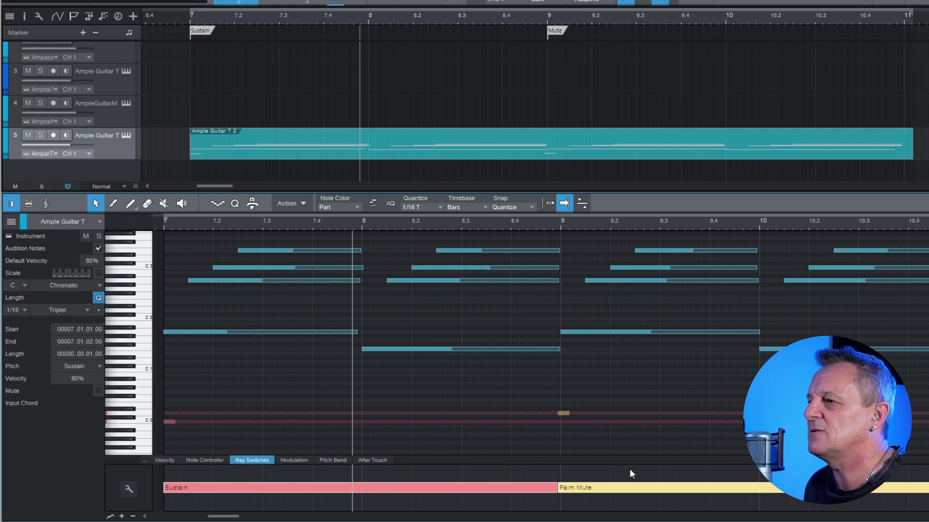
drag(563, 490, 566, 491)
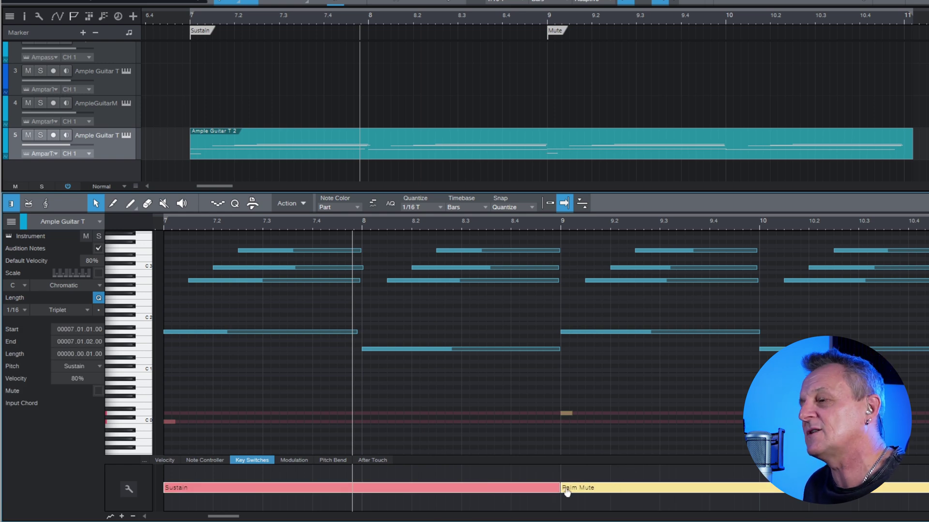